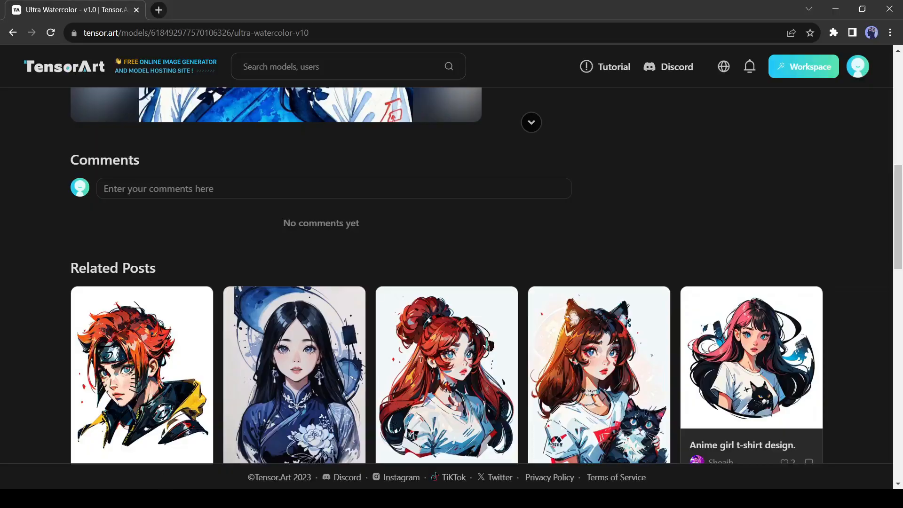
scroll(487, 344, down, 15)
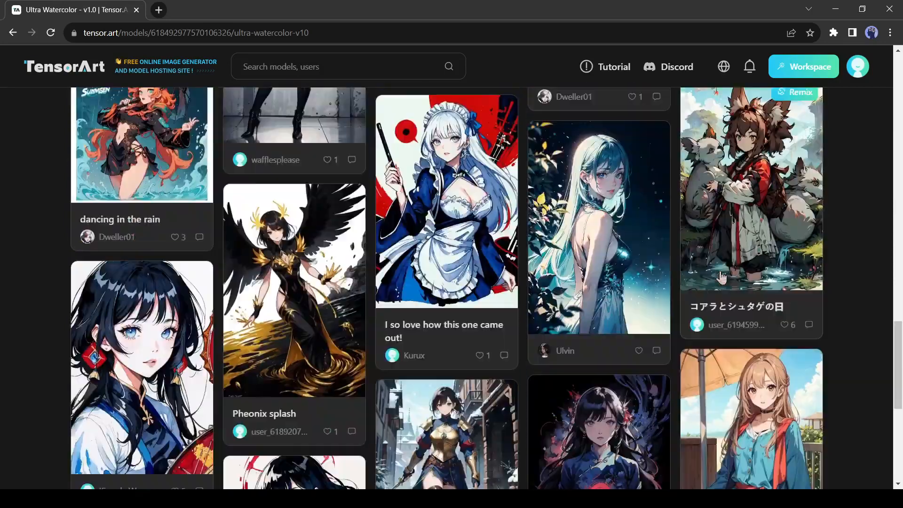
scroll(721, 278, down, 10)
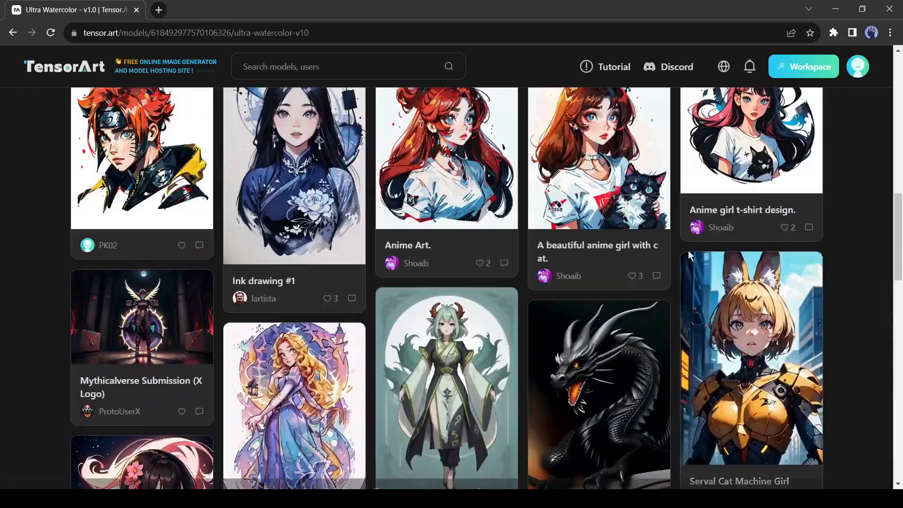
scroll(688, 251, up, 3)
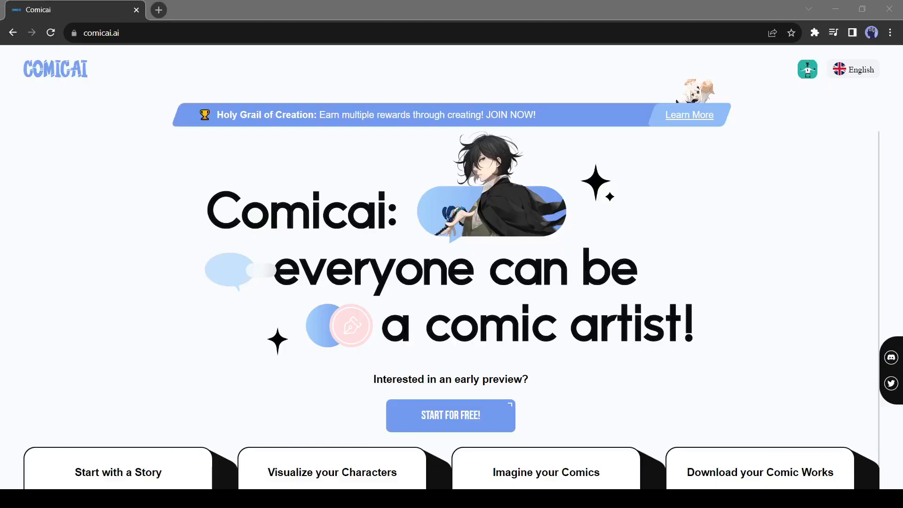
Step: Switch to the Comicai website, read through its feature cards and start for free to reach the dashboard
click(95, 461)
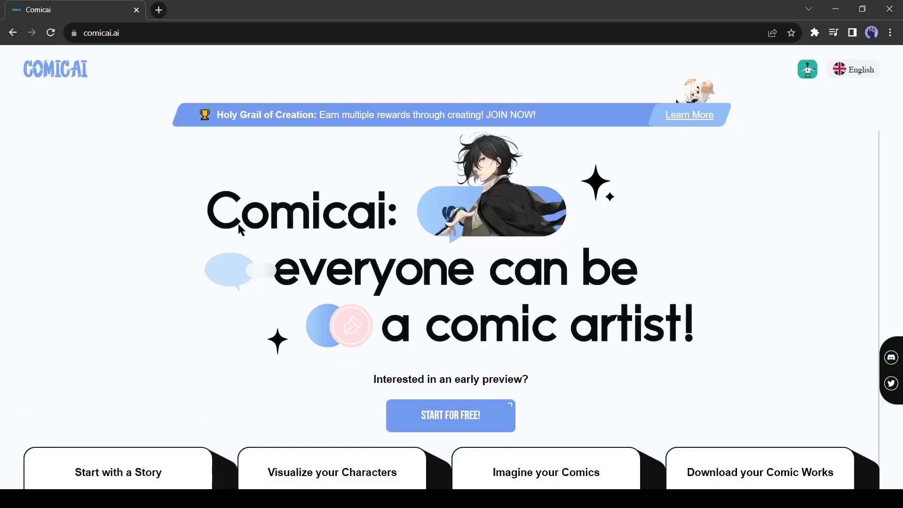
mouse_move(115, 464)
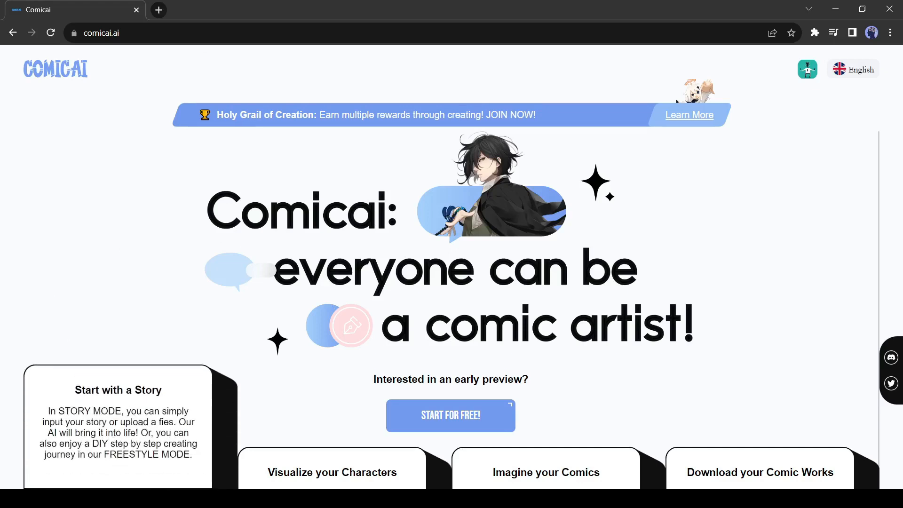
mouse_move(354, 476)
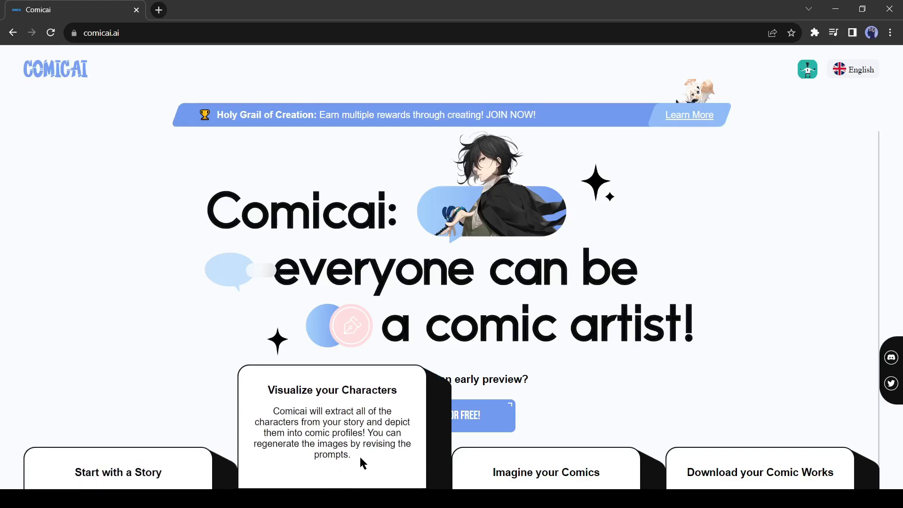
mouse_move(550, 468)
mouse_move(726, 458)
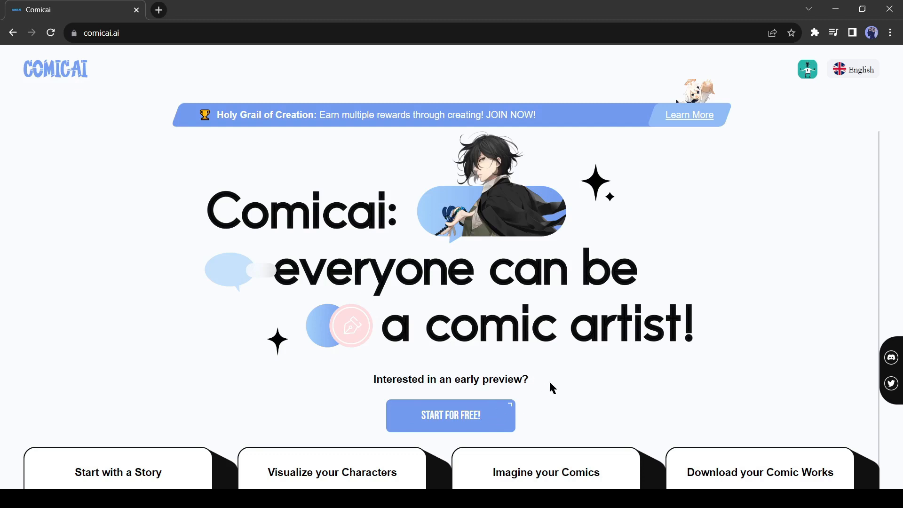
click(471, 417)
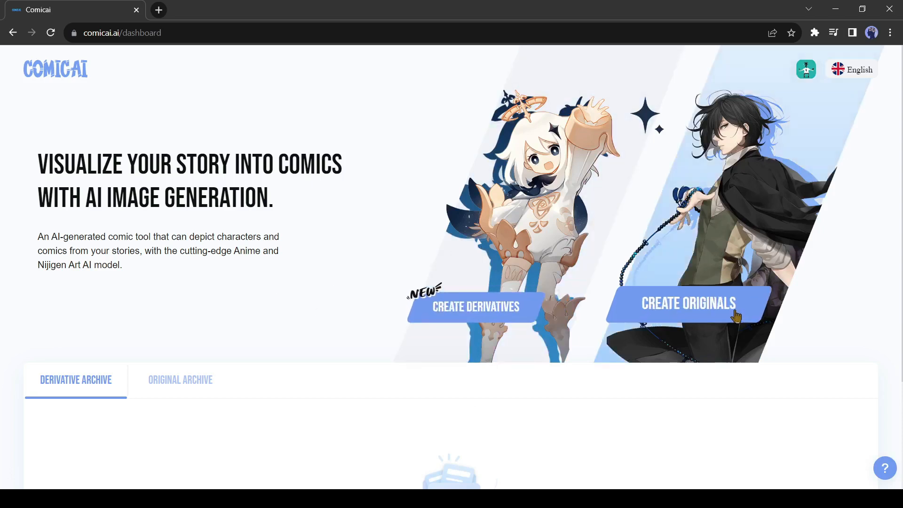
click(541, 226)
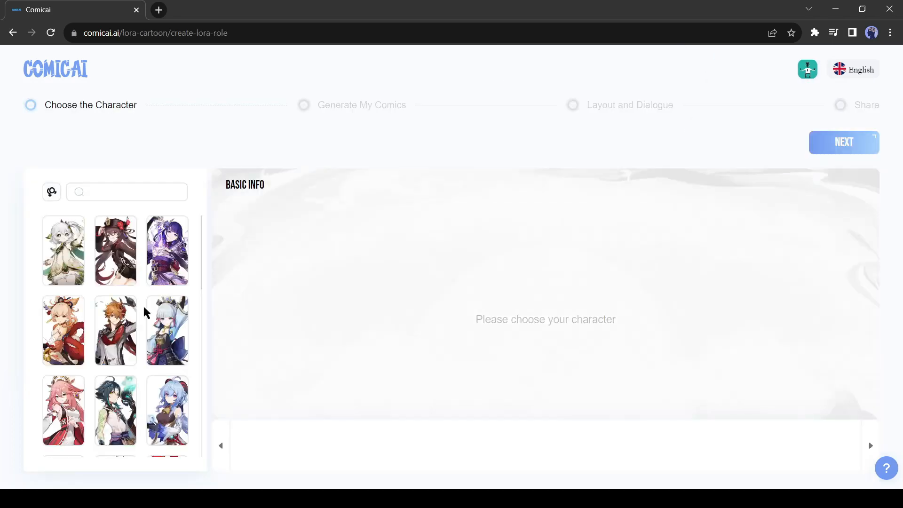
scroll(161, 362, down, 2)
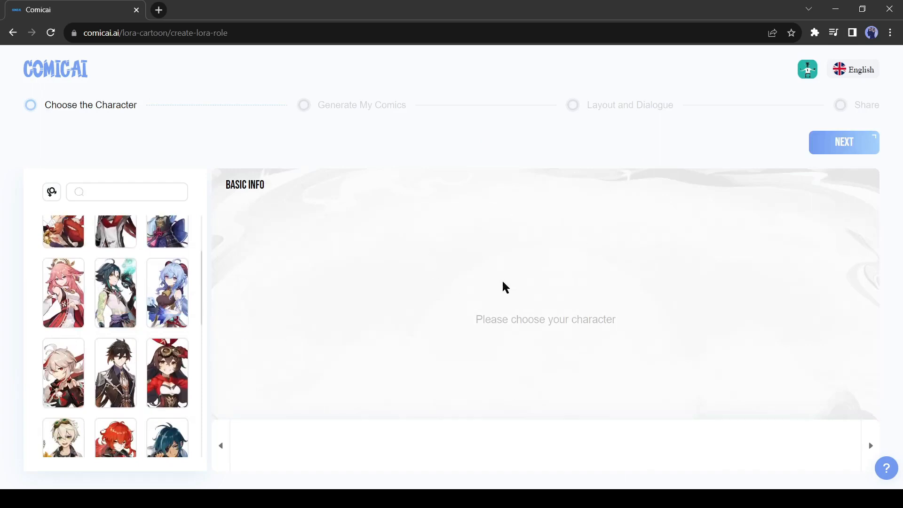
click(13, 32)
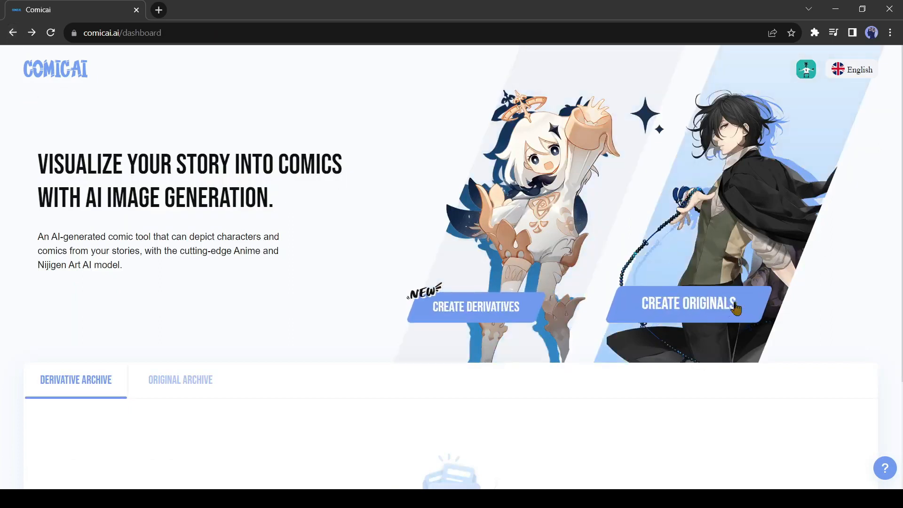
Step: Start an original comic in Story Mode and look over the blank story form
click(696, 307)
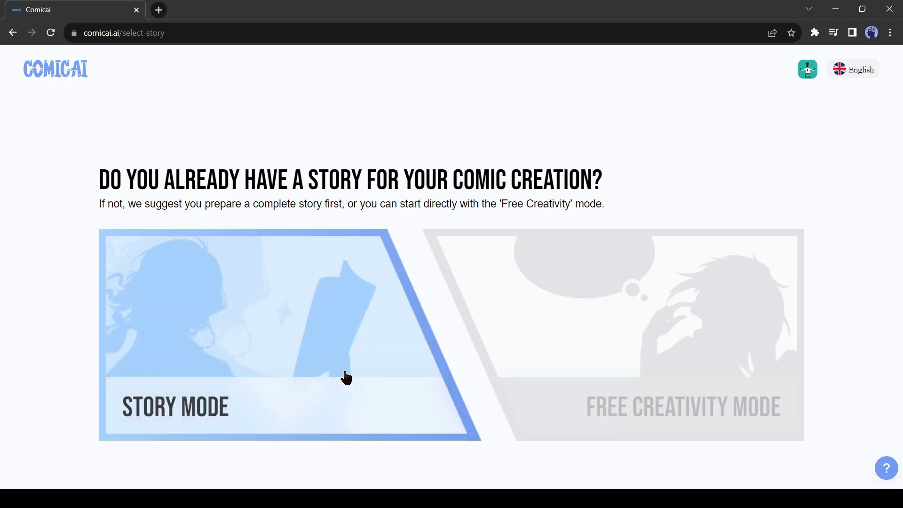
click(205, 345)
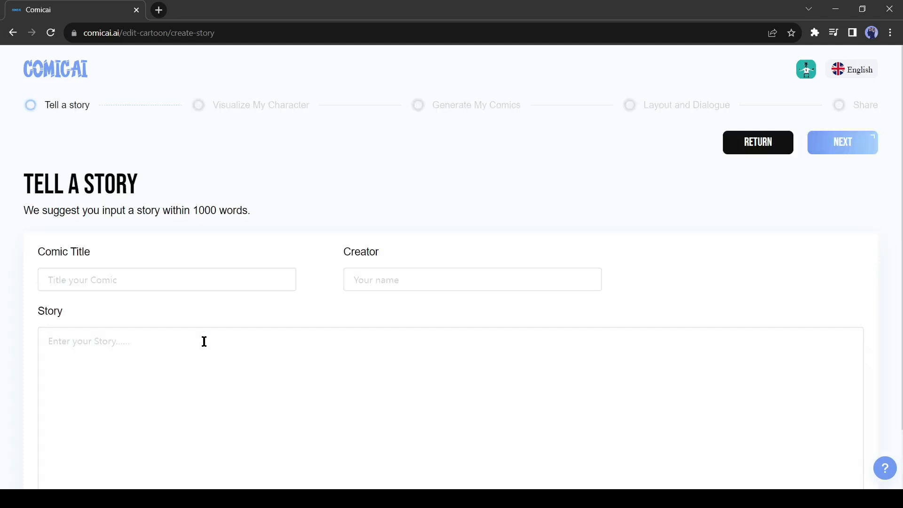
scroll(204, 341, down, 2)
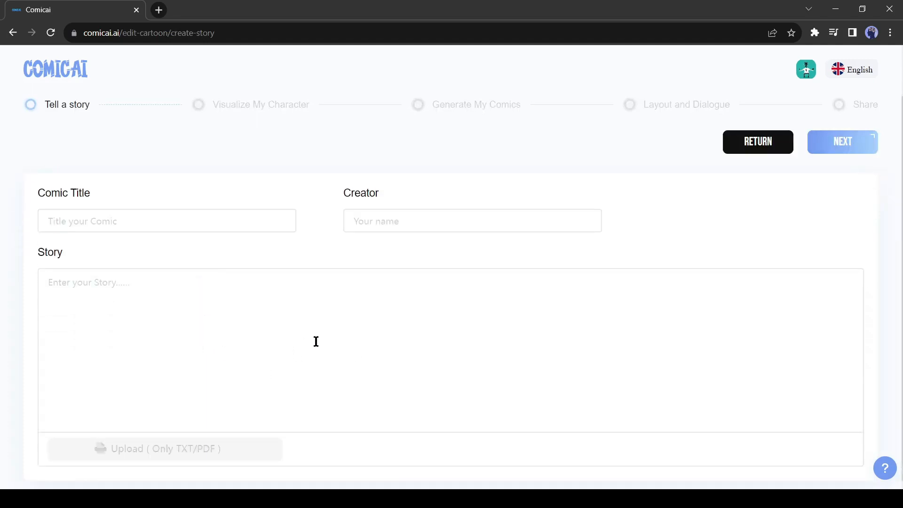
scroll(301, 340, up, 2)
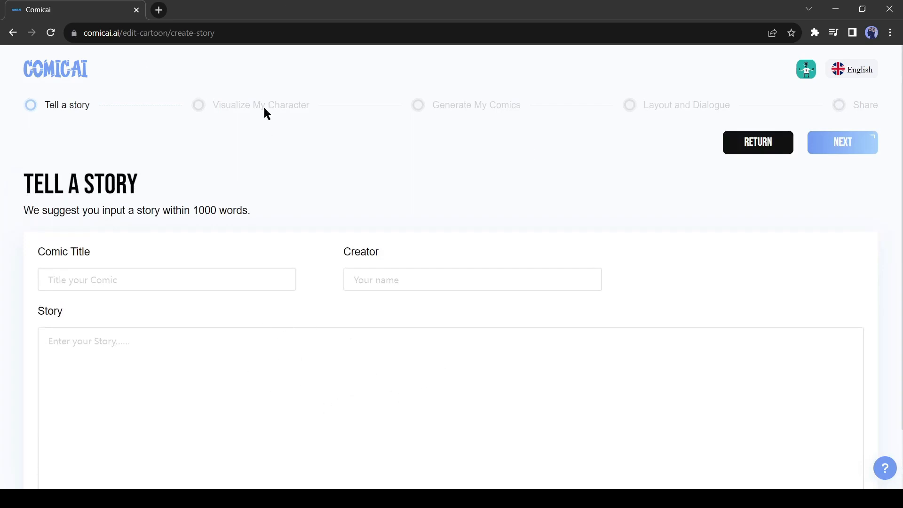
Step: Open ChatGPT in a new tab and send the prompt "Create a comic strip about two friends adventure"
click(159, 9)
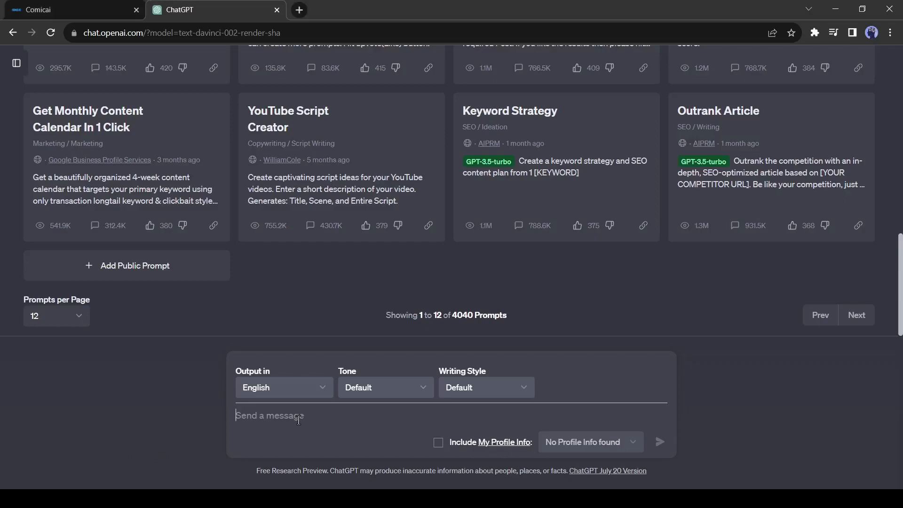
text(Create a comic strip about)
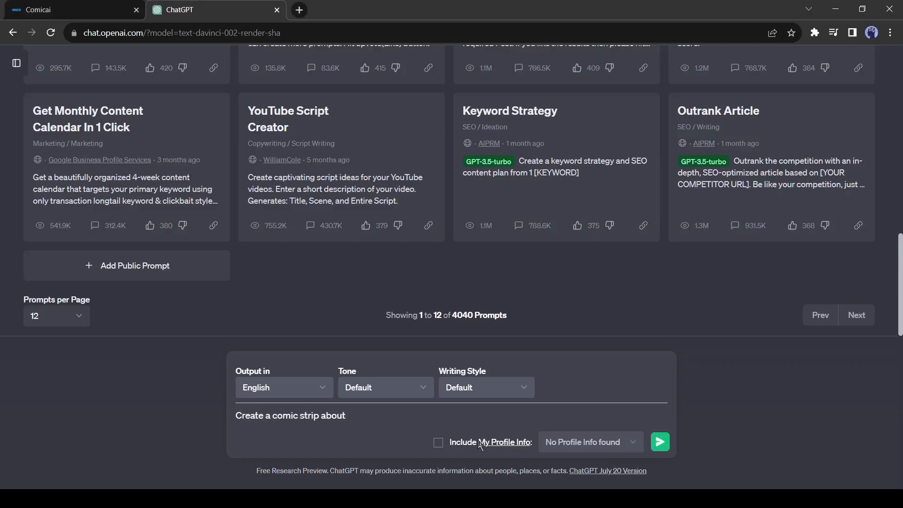
text( two friends adventure)
key(Return)
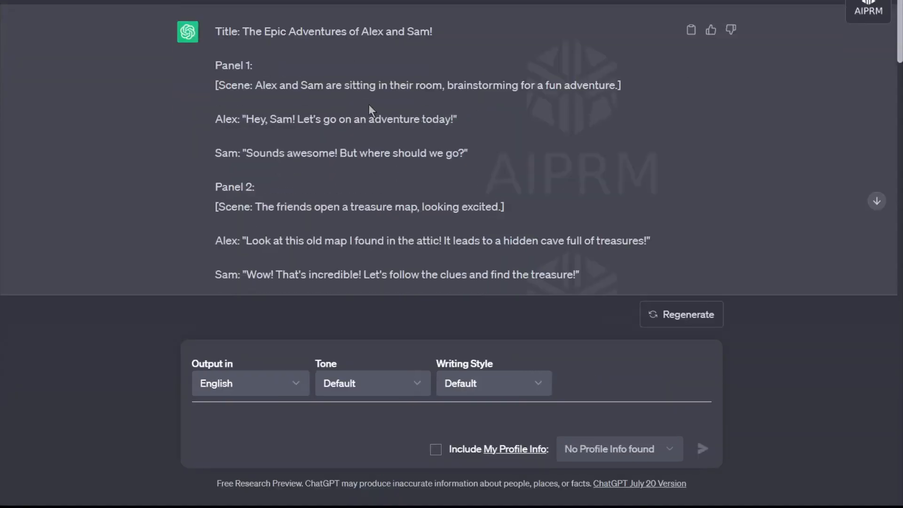
scroll(369, 109, down, 15)
scroll(295, 162, down, 5)
scroll(351, 169, up, 20)
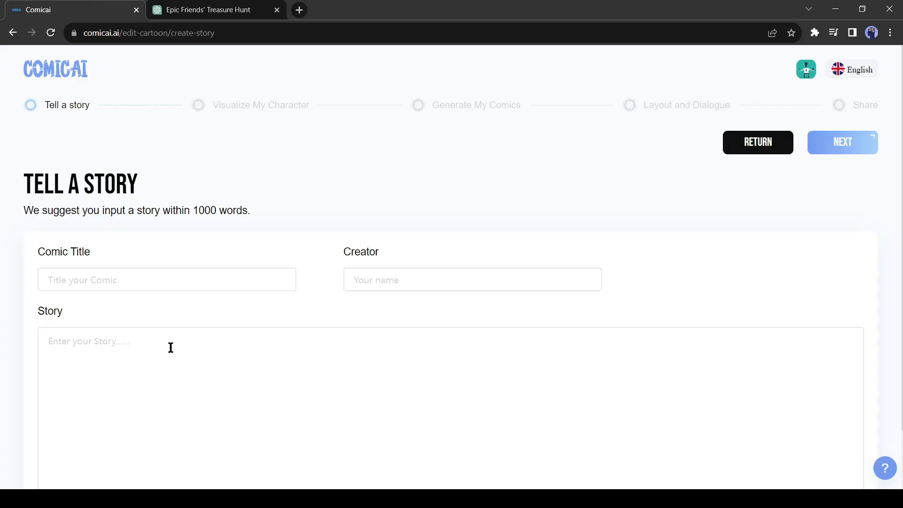
Step: Switch back to Comicai and paste the ChatGPT comic script into the story field, checking the pasted text
click(171, 348)
key(ctrl+v)
scroll(319, 312, down, 2)
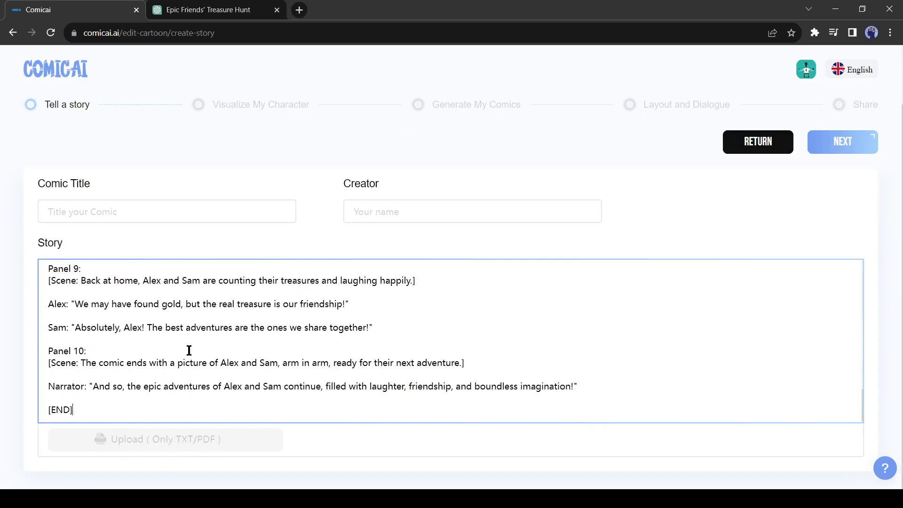
scroll(147, 389, up, 15)
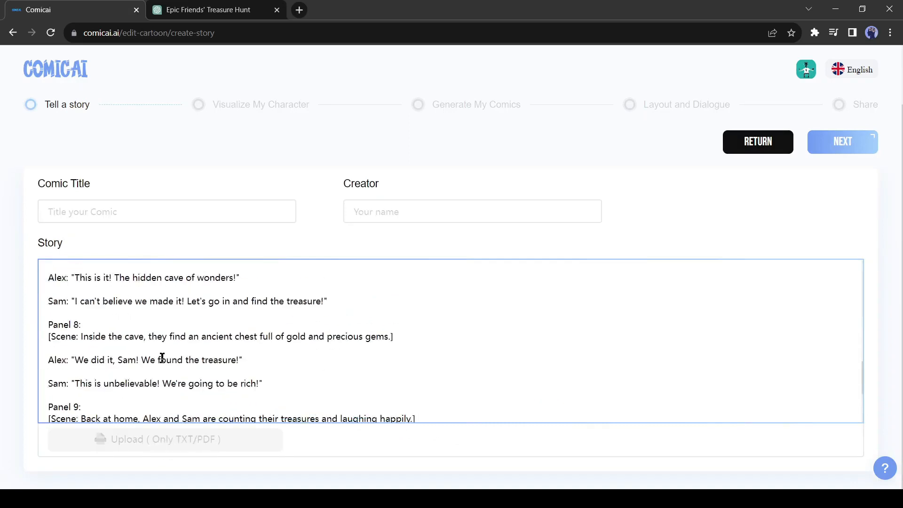
scroll(127, 333, up, 1)
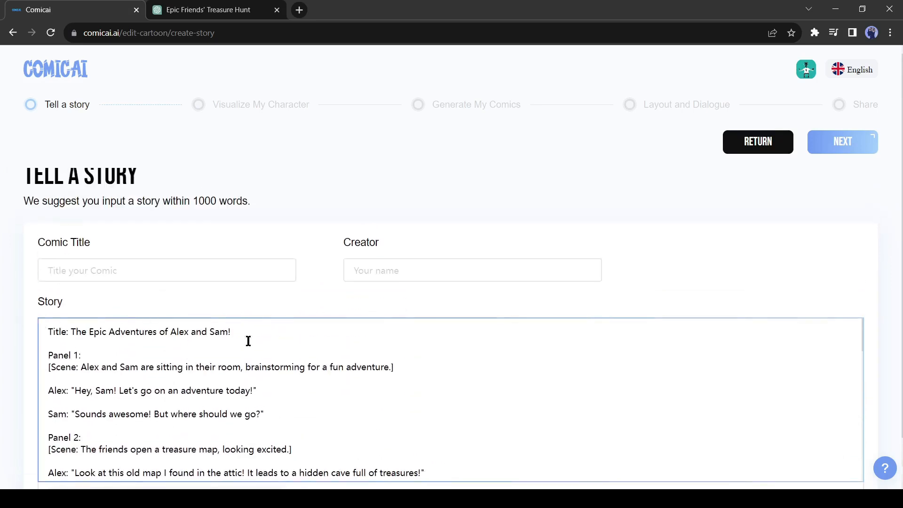
Step: Copy "The Epic Adventures of Alex and Sam!" from the script into the comic title and fill in the creator's name
drag(235, 331, 74, 331)
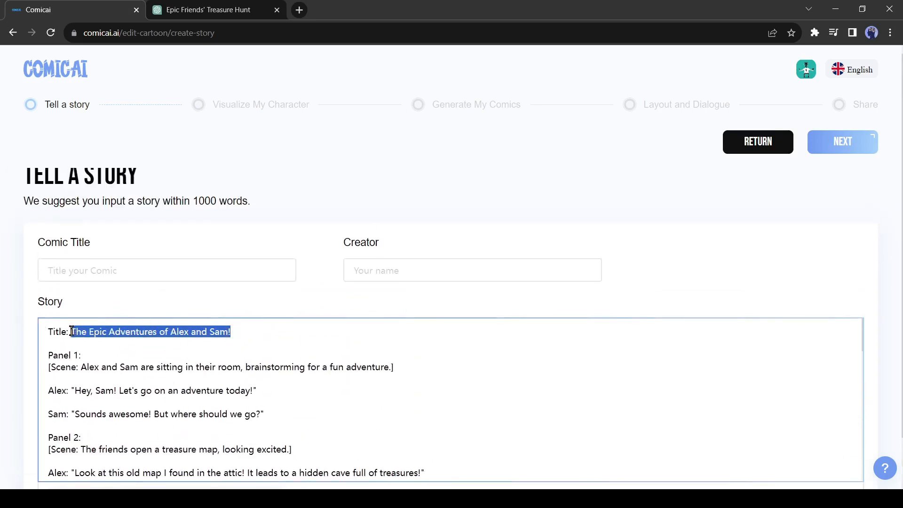
click(113, 279)
text(The Epic Adventures of Alex and Sam!)
click(453, 269)
text(Al)
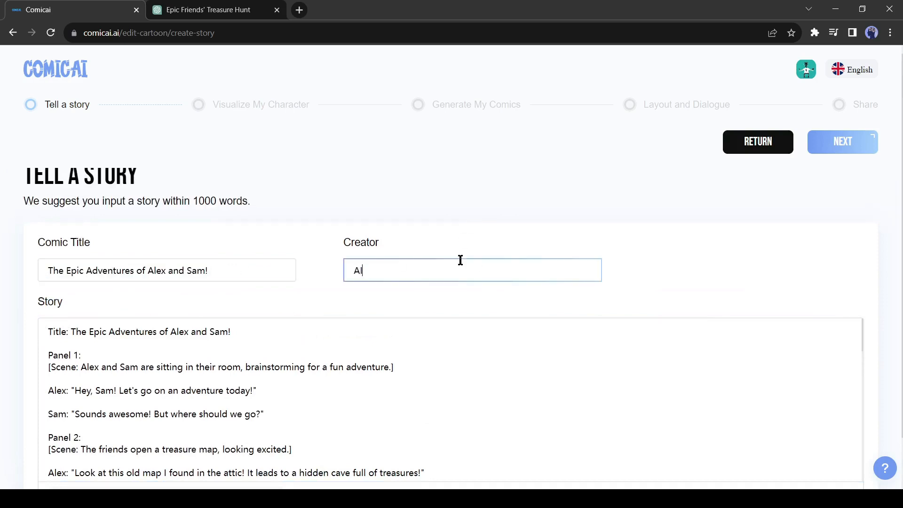
Step: Submit the story to generate its characters and examine the portraits of Alex and Sam
scroll(613, 329, down, 10)
scroll(873, 292, up, 1)
click(853, 136)
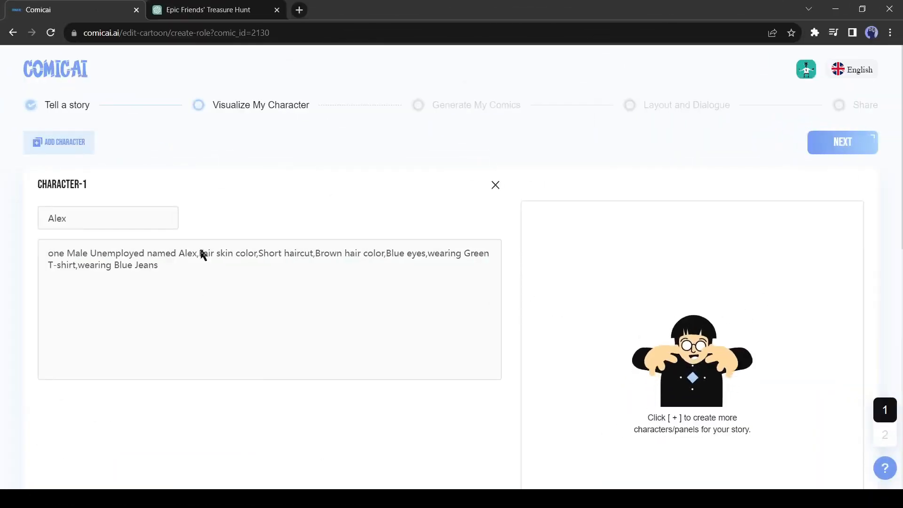
scroll(322, 329, down, 10)
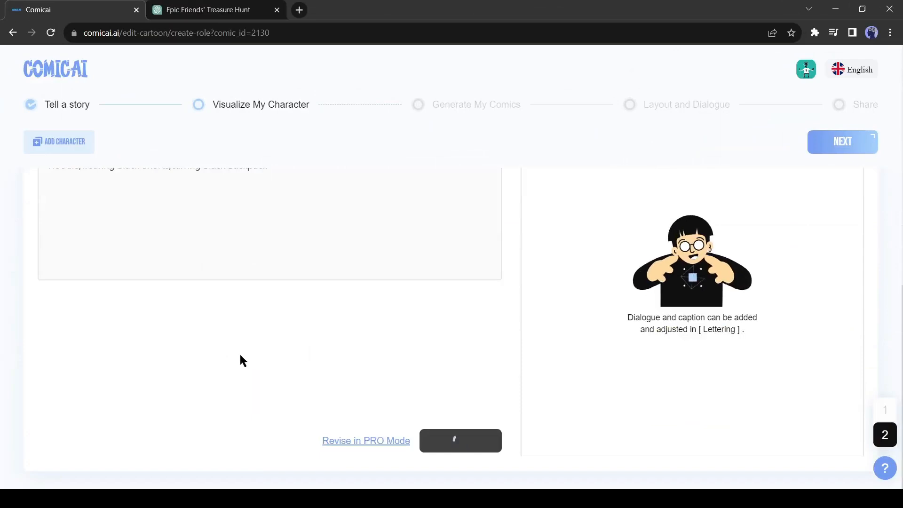
scroll(373, 376, up, 8)
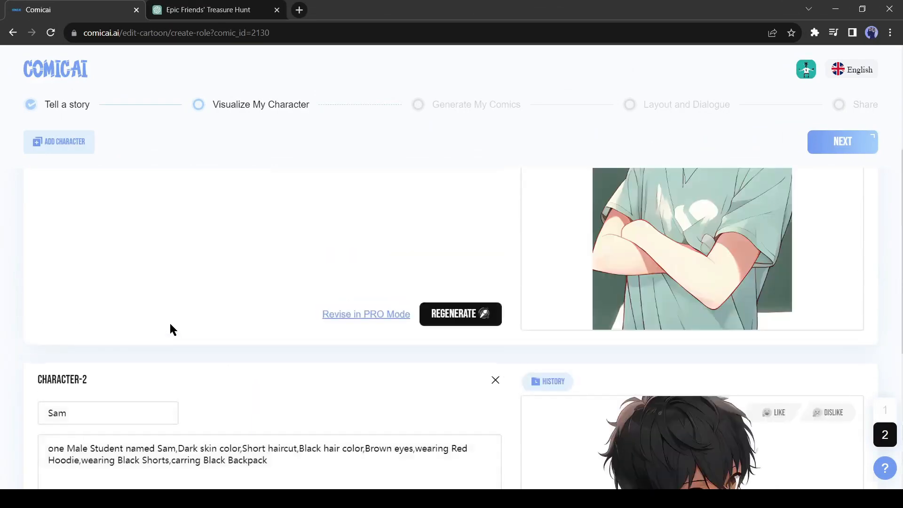
scroll(169, 325, up, 5)
scroll(736, 326, down, 3)
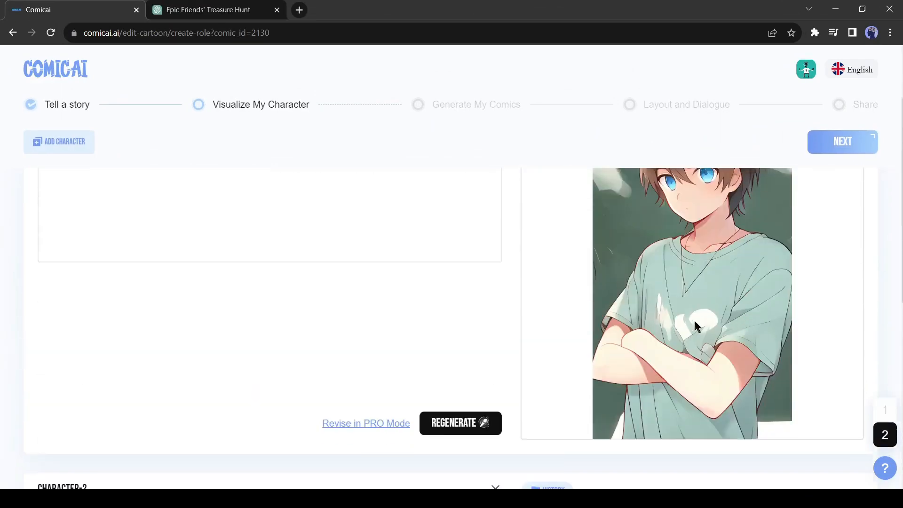
scroll(737, 327, down, 7)
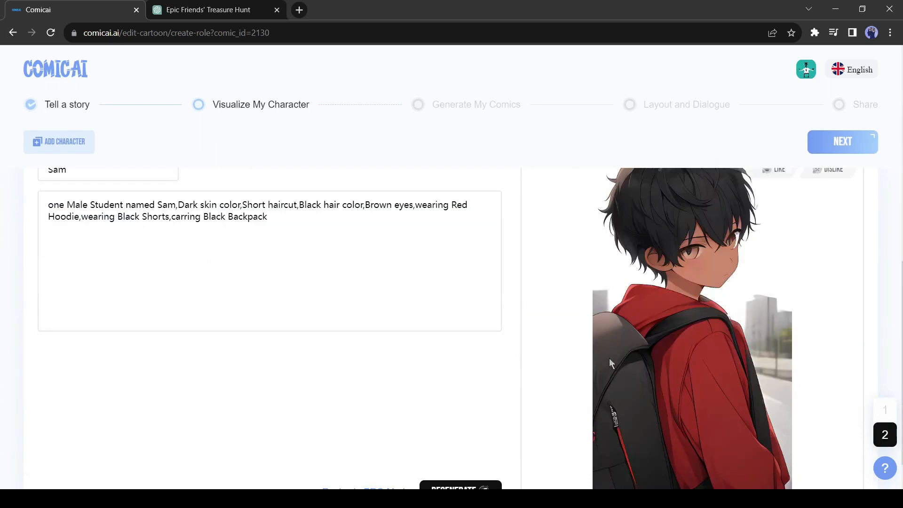
Step: Change Alex's hair color to Black in the character description and regenerate his image
scroll(278, 337, up, 9)
click(329, 259)
double_click(329, 256)
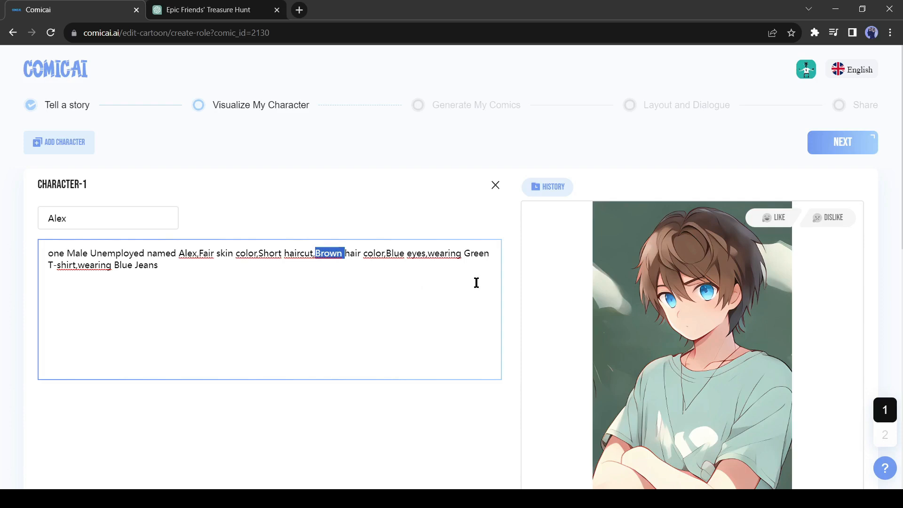
text(Black)
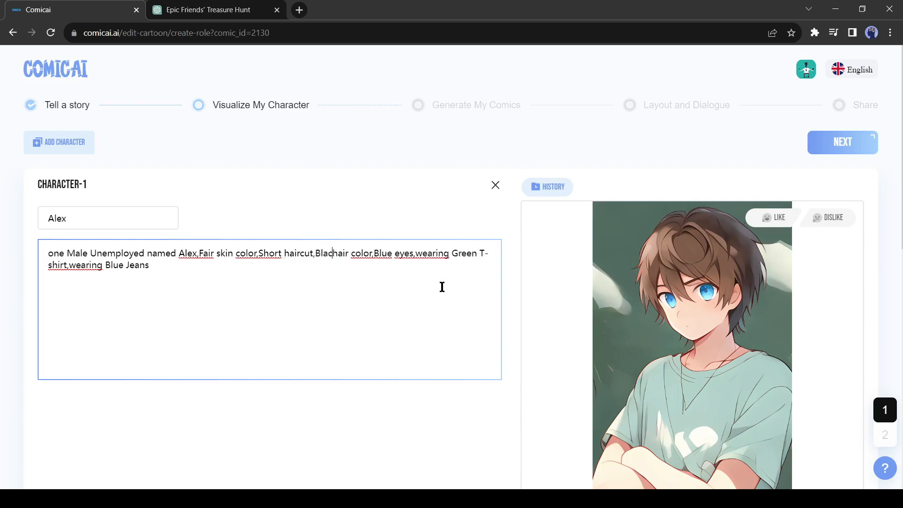
scroll(419, 264, down, 9)
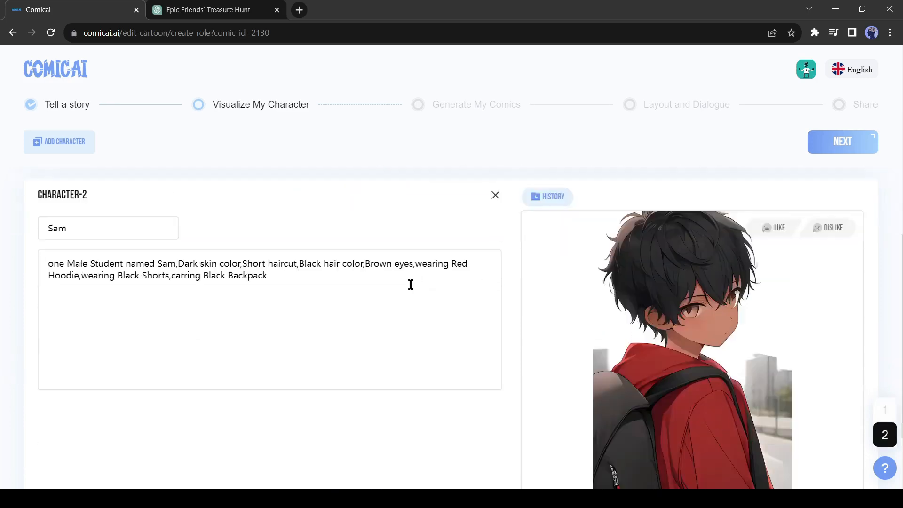
scroll(412, 284, up, 7)
click(461, 423)
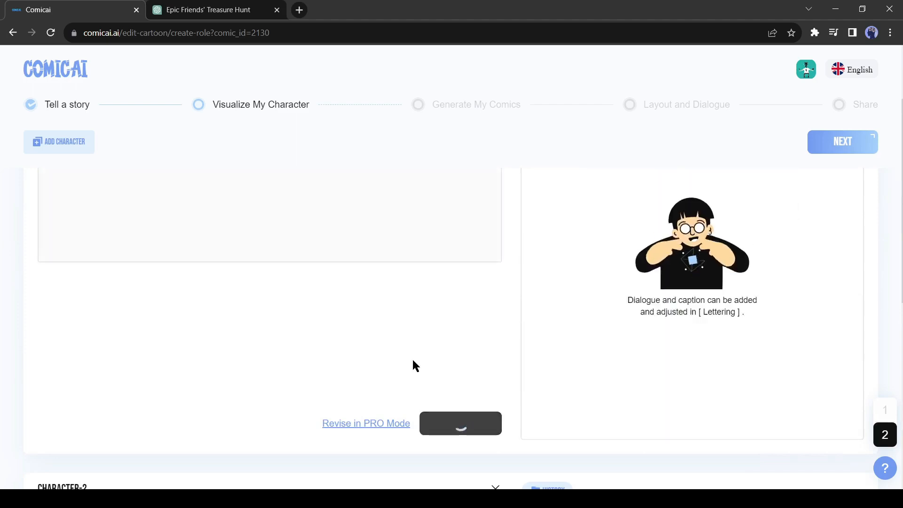
Step: Change Sam's hair color to Brown in the character description, regenerate his image and check the new portraits
scroll(412, 357, up, 3)
scroll(407, 344, down, 8)
scroll(343, 358, up, 2)
double_click(309, 340)
text(Brown)
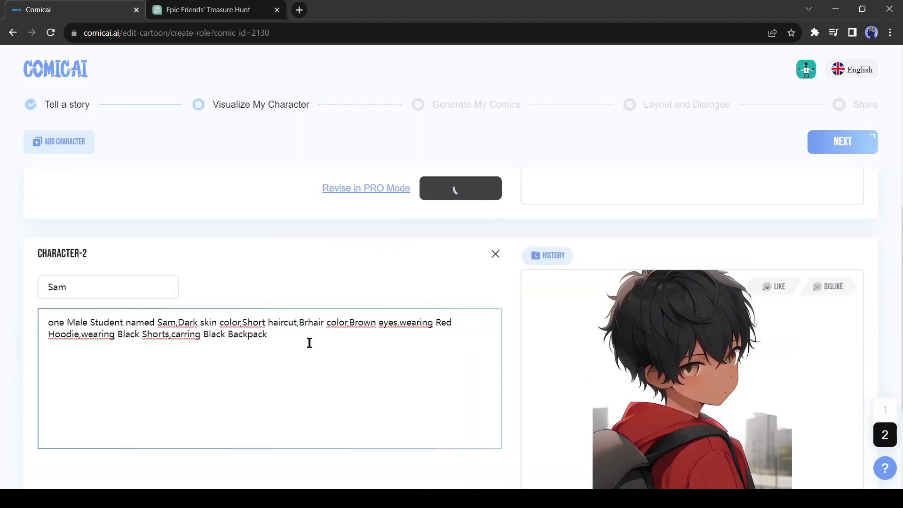
scroll(375, 390, down, 4)
click(462, 442)
scroll(432, 382, up, 9)
scroll(524, 330, down, 9)
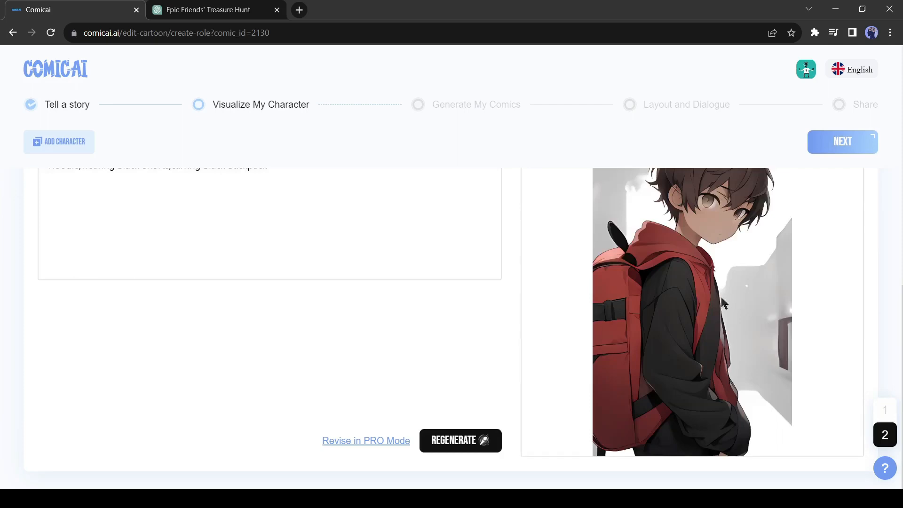
scroll(721, 297, up, 5)
scroll(735, 306, down, 1)
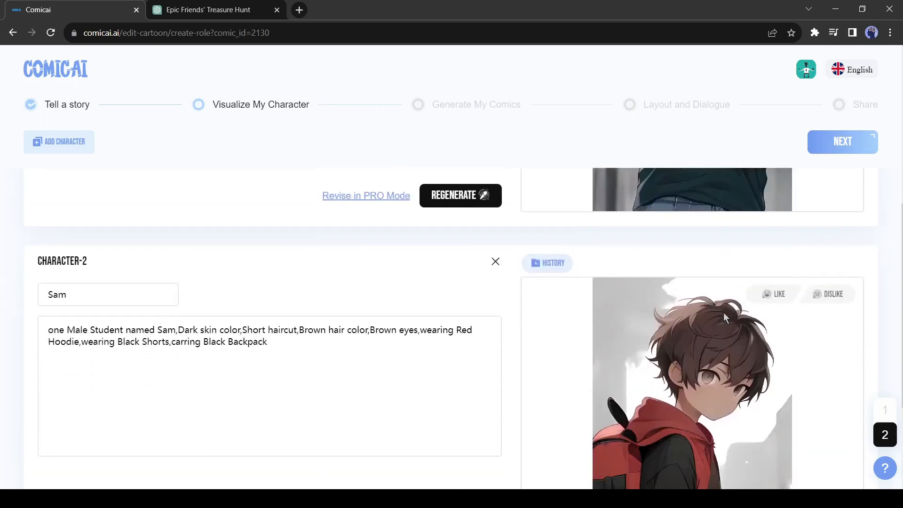
Step: Add a third character named John with the description "A old man, white hair, bule shirt"
scroll(723, 312, up, 6)
scroll(724, 313, down, 8)
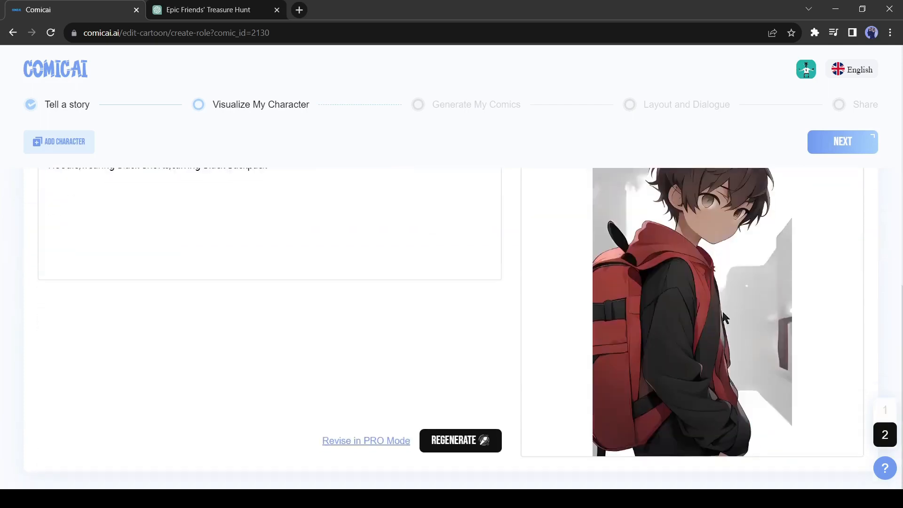
scroll(757, 300, up, 7)
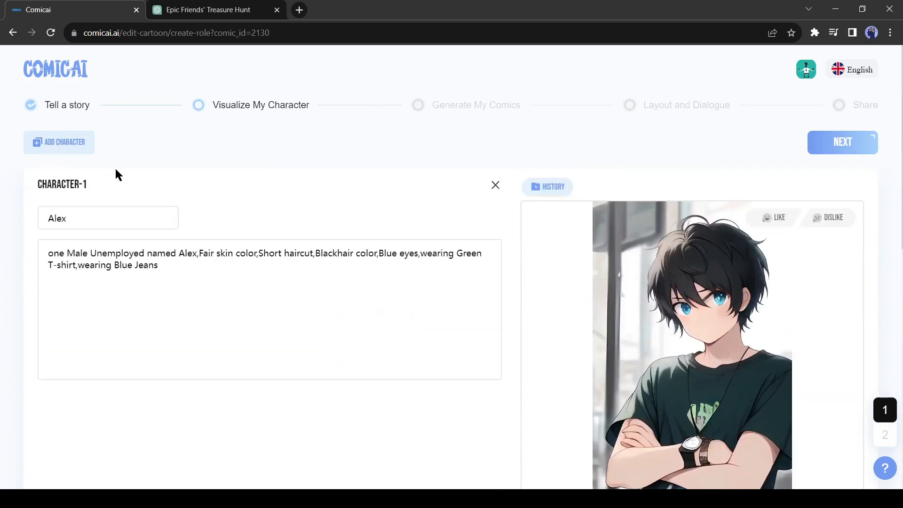
click(220, 300)
text(A old )
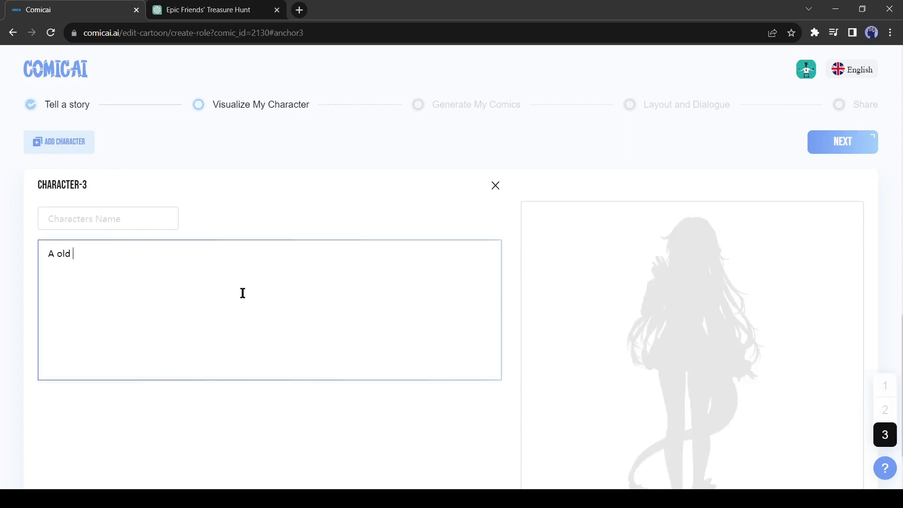
text(man, bla)
key(BackSpace)
key(BackSpace)
key(BackSpace)
text(white hair)
click(133, 218)
text(John)
Step: Generate John's image and check the whole portrait
scroll(292, 339, down, 2)
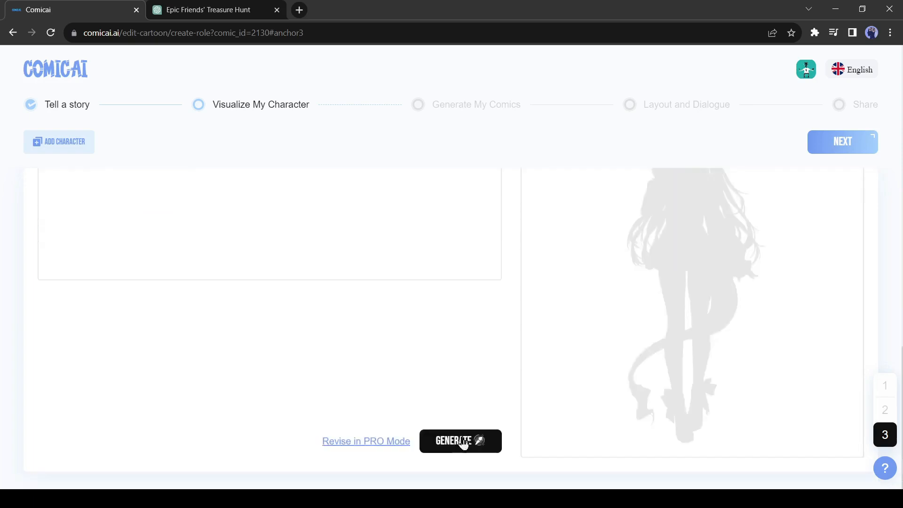
click(461, 441)
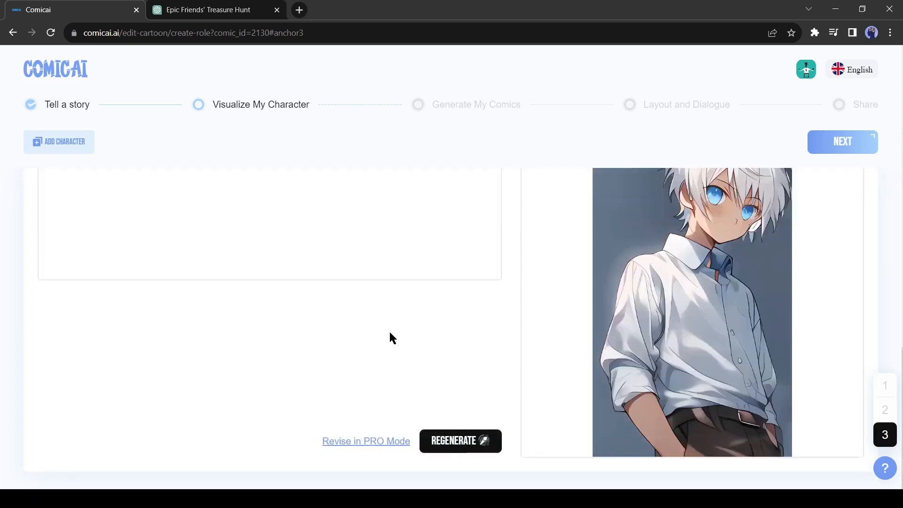
scroll(679, 346, up, 2)
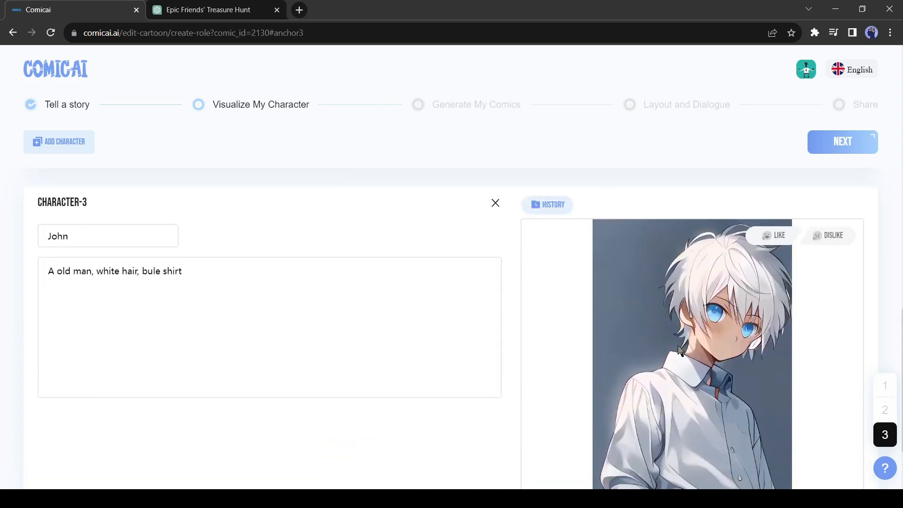
scroll(420, 378, down, 2)
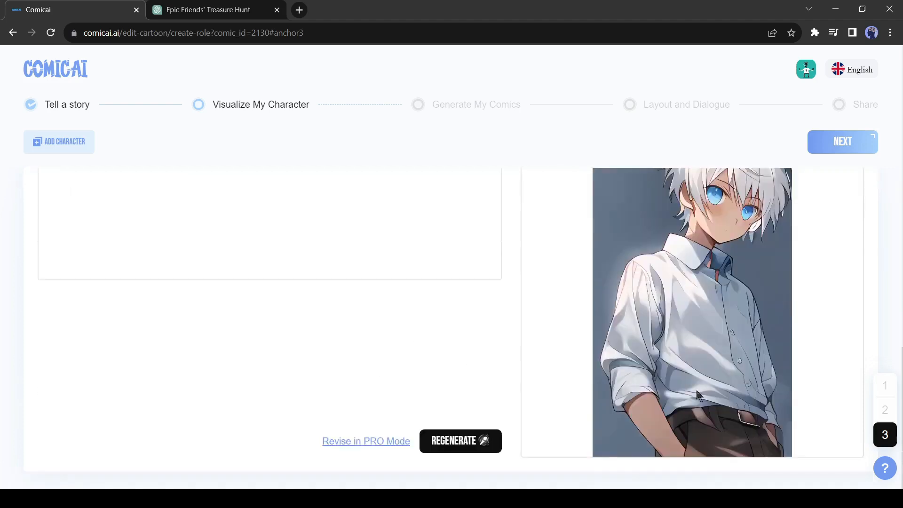
Step: Open John's settings in PRO Mode and examine his basic info, head and wearings attributes
click(365, 442)
click(150, 272)
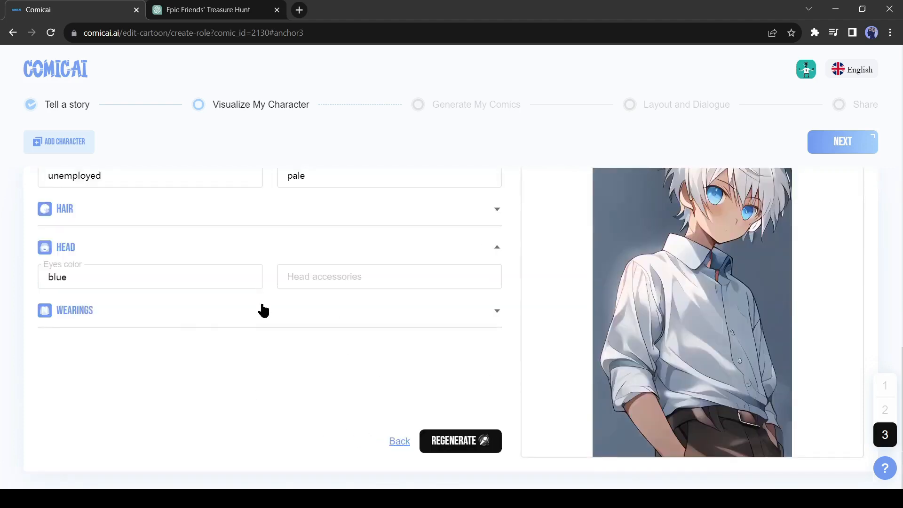
click(335, 283)
click(241, 316)
scroll(222, 365, up, 10)
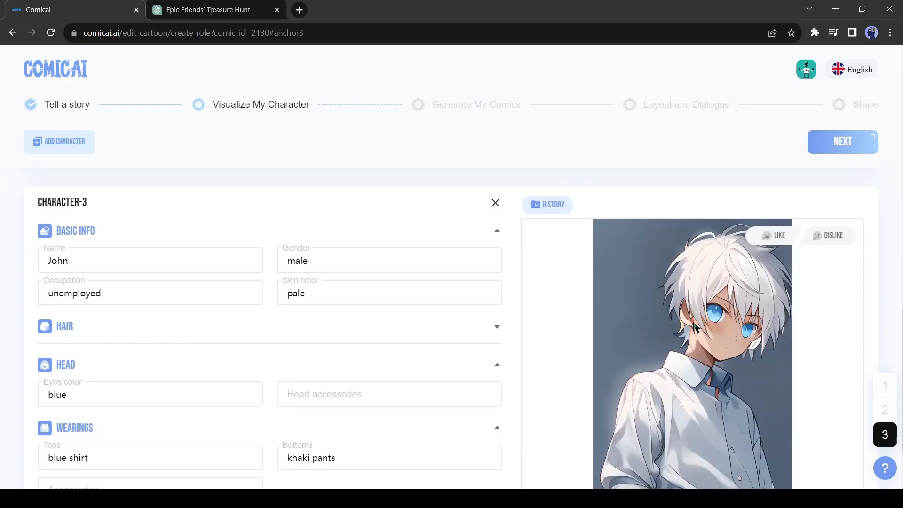
Step: Proceed to the comic generation stage and look through Panel-1's prompt and available action references
click(844, 143)
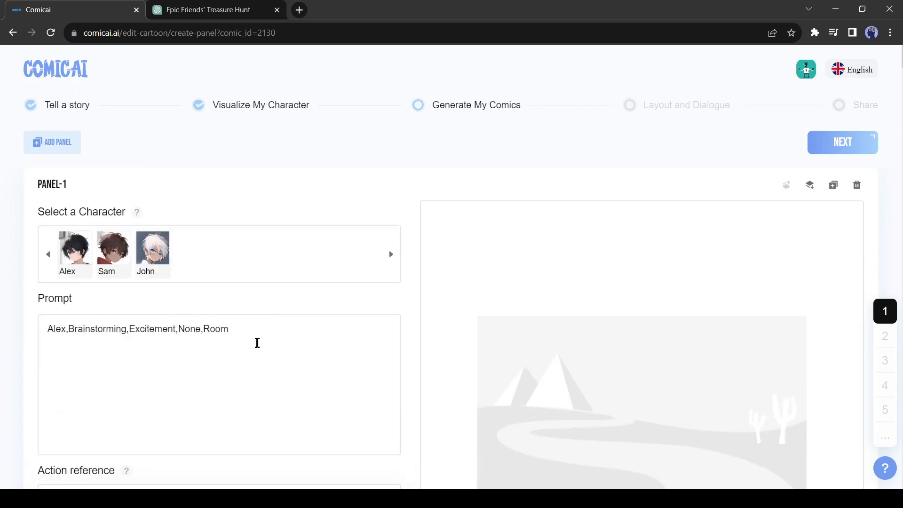
click(101, 335)
scroll(151, 307, down, 5)
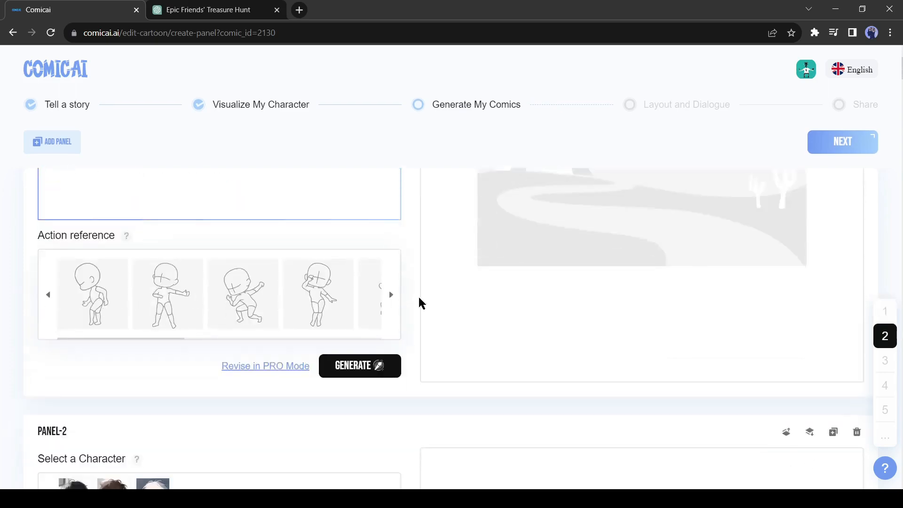
click(390, 296)
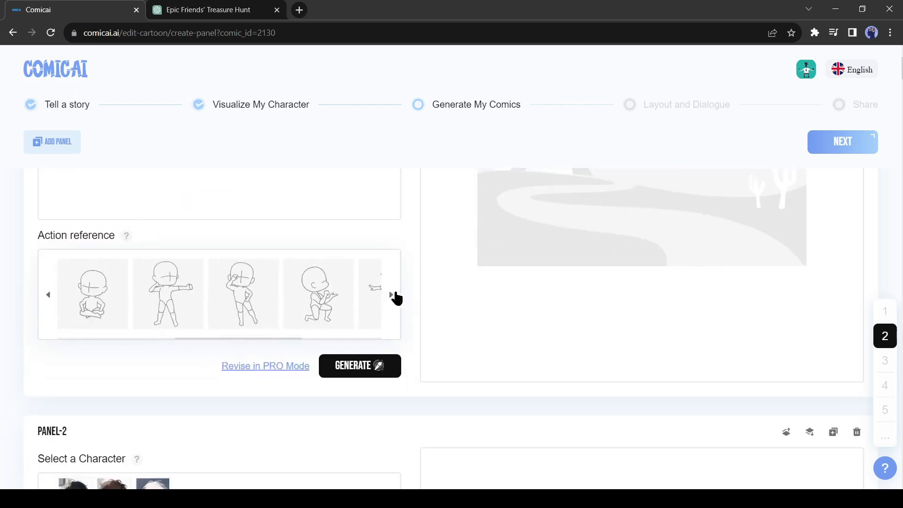
click(392, 295)
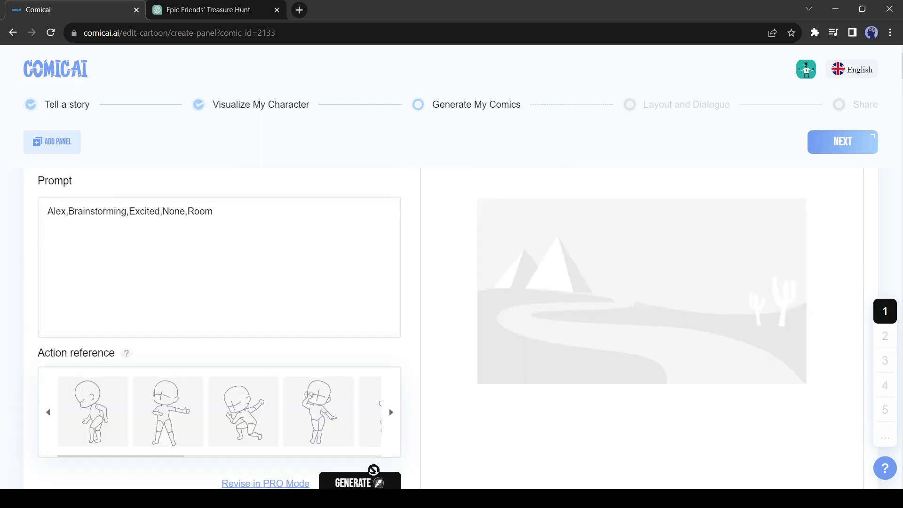
Step: Generate Panel-1's image from the prompt "Alex,Brainstorming,Excited,None,Room" without a character selected
click(371, 474)
scroll(313, 366, up, 3)
scroll(530, 360, down, 2)
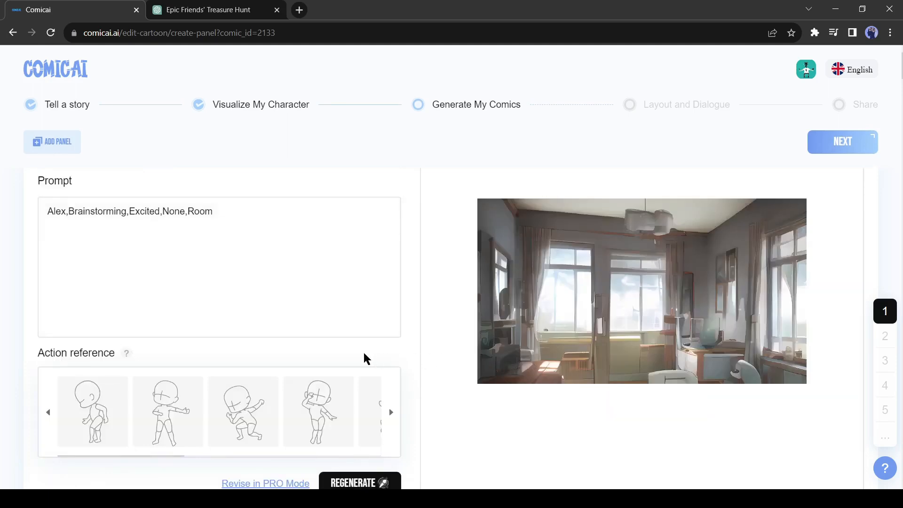
Step: Select Alex as Panel-1's character, regenerate the panel image and check it
scroll(368, 360, up, 3)
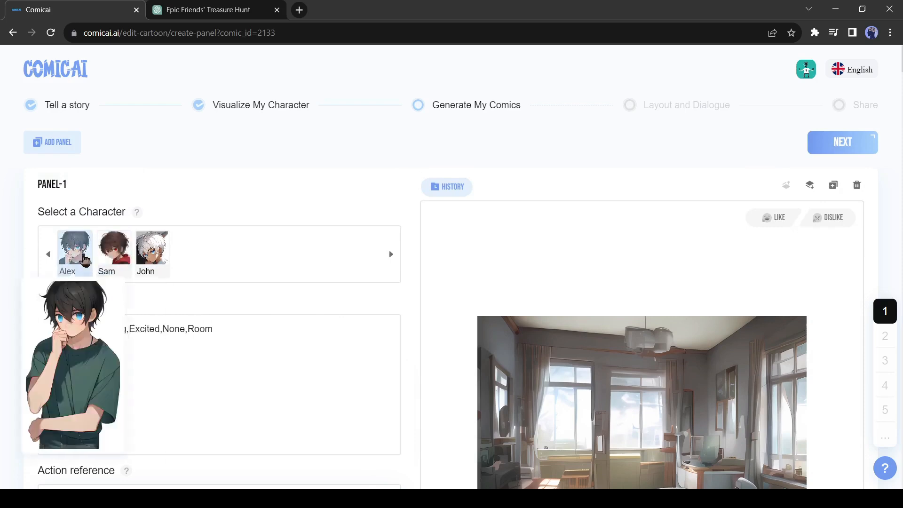
click(75, 249)
scroll(221, 329, down, 5)
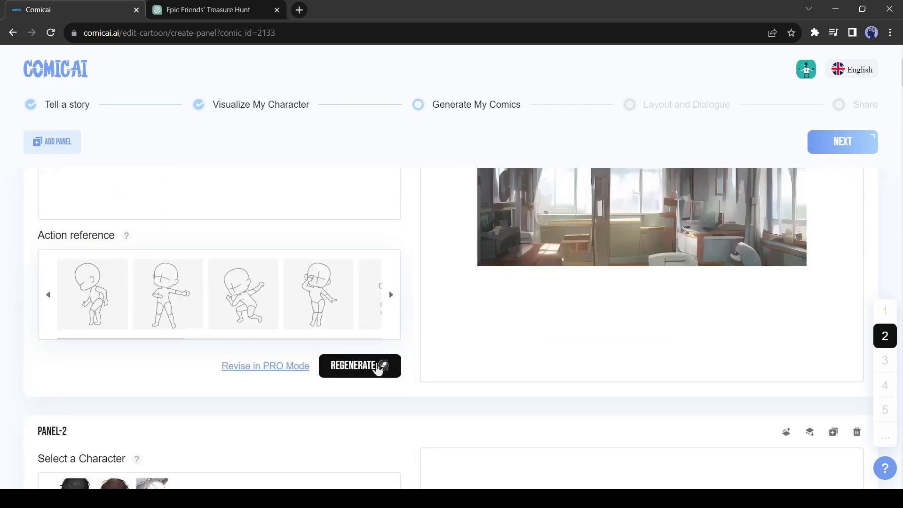
click(375, 365)
scroll(274, 329, up, 3)
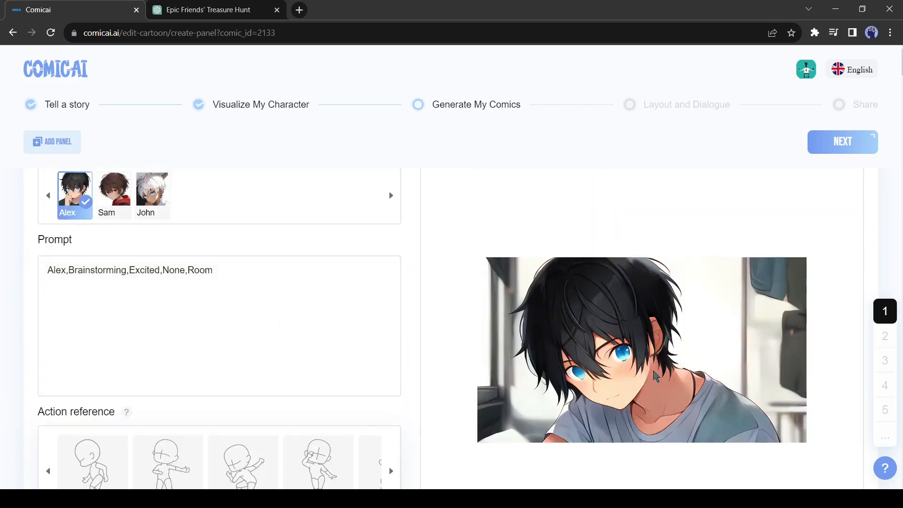
Step: Apply the standing pose with an outstretched arm as Panel-1's action reference and regenerate the image
scroll(306, 370, down, 1)
click(169, 412)
scroll(234, 408, down, 1)
click(360, 424)
scroll(452, 400, up, 3)
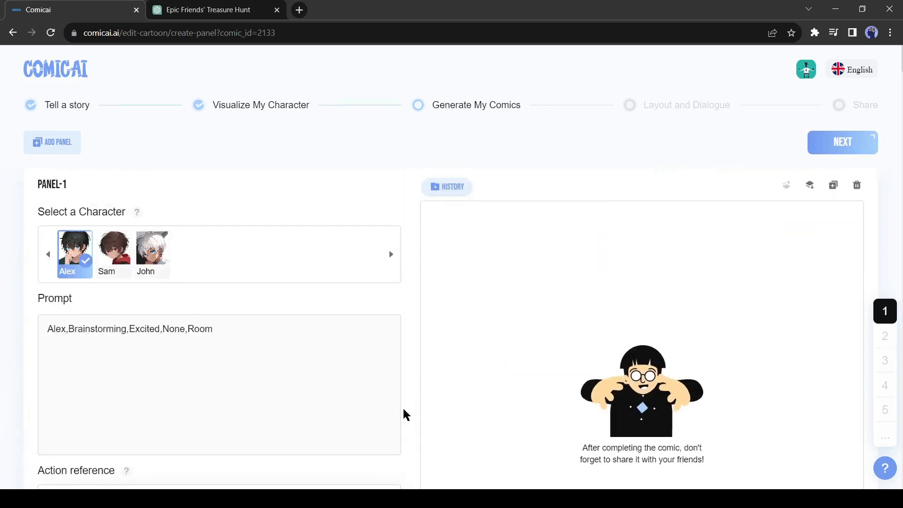
scroll(552, 397, down, 1)
scroll(546, 394, down, 1)
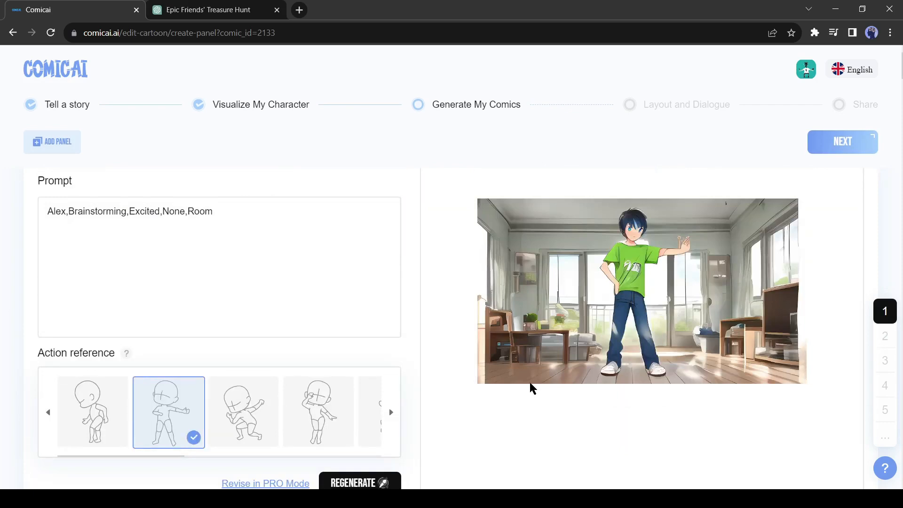
Step: Upload the photo of a person in a blue T-shirt as Panel-1's action reference, regenerate the image and check it
scroll(517, 388, down, 2)
click(391, 295)
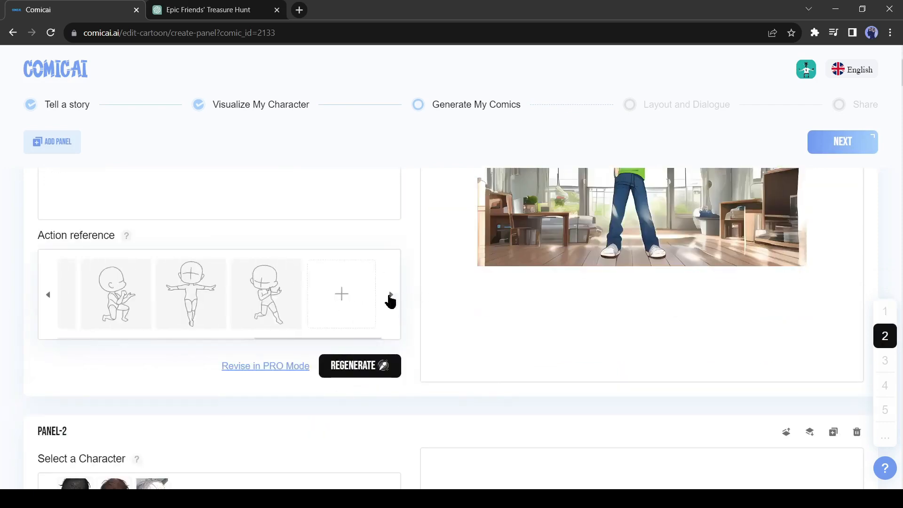
click(344, 297)
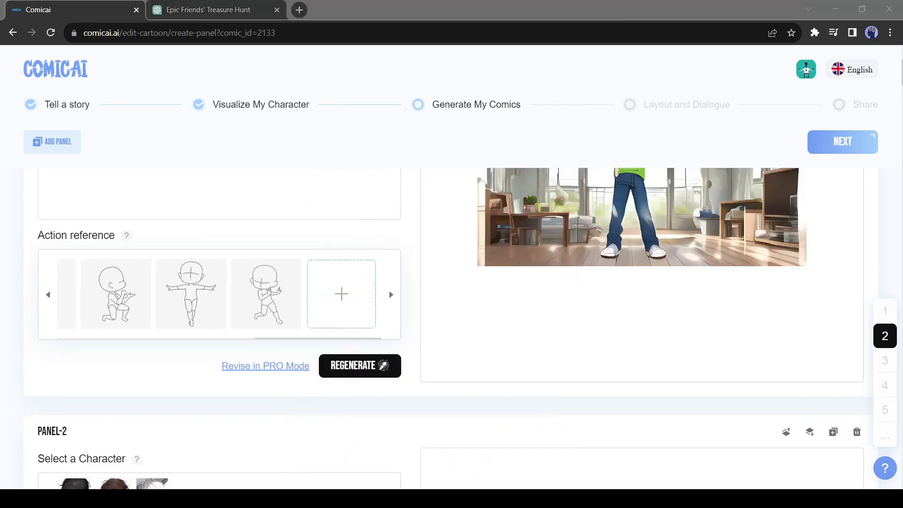
double_click(232, 301)
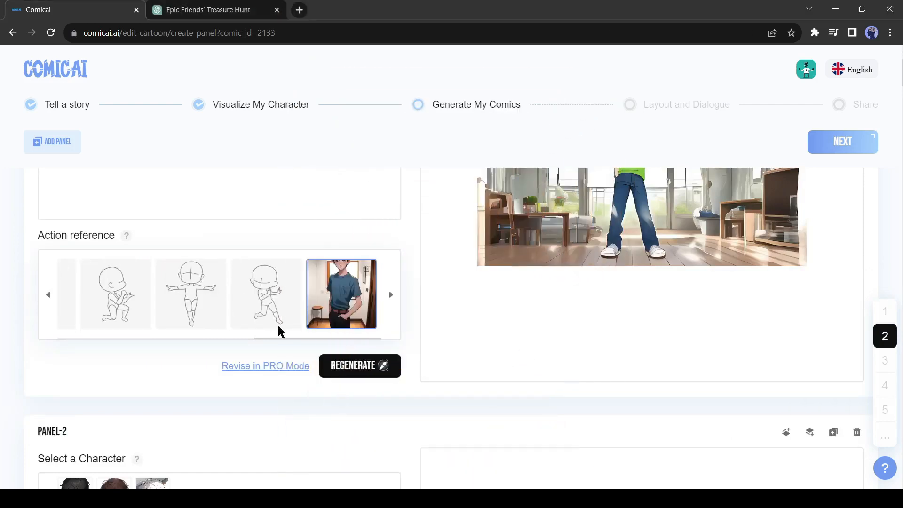
click(381, 366)
scroll(337, 343, up, 4)
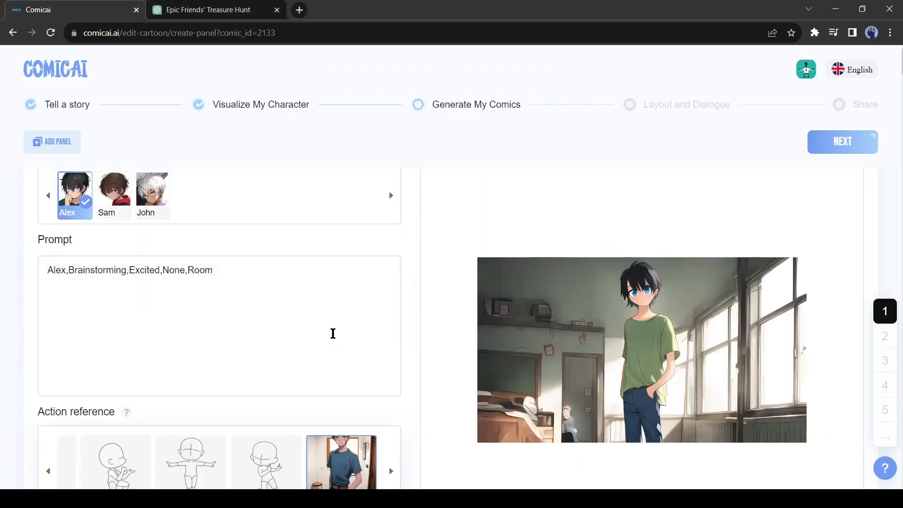
scroll(333, 334, down, 1)
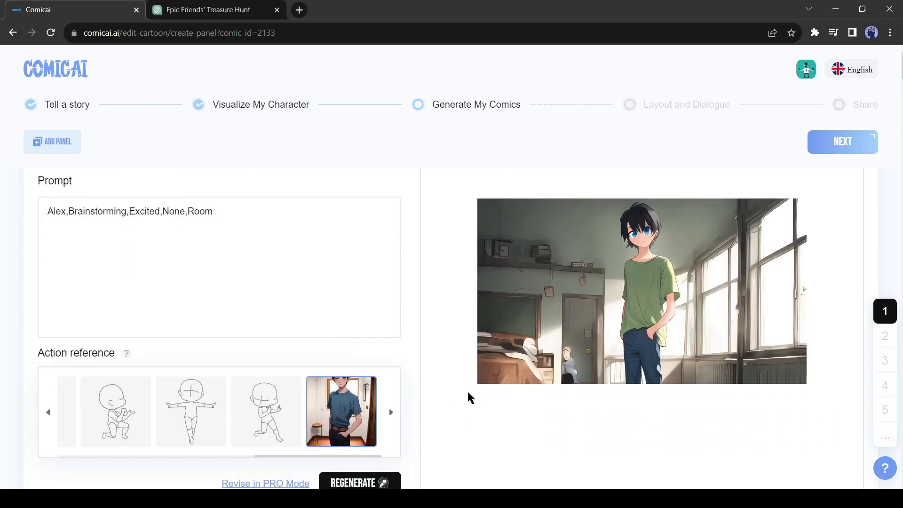
Step: Compare Panel-2's prompt with the first two panel scenes of the script in ChatGPT, and return to Comicai
scroll(192, 393, down, 7)
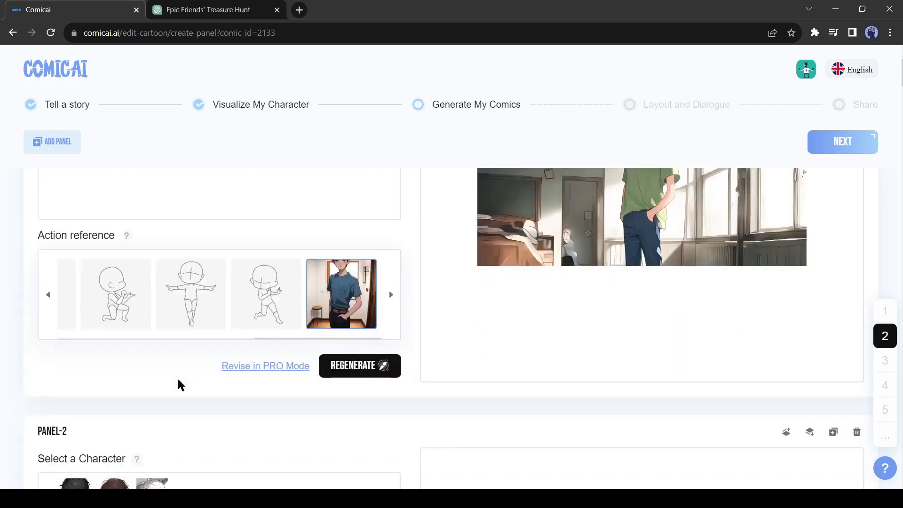
drag(59, 283, 257, 300)
click(192, 333)
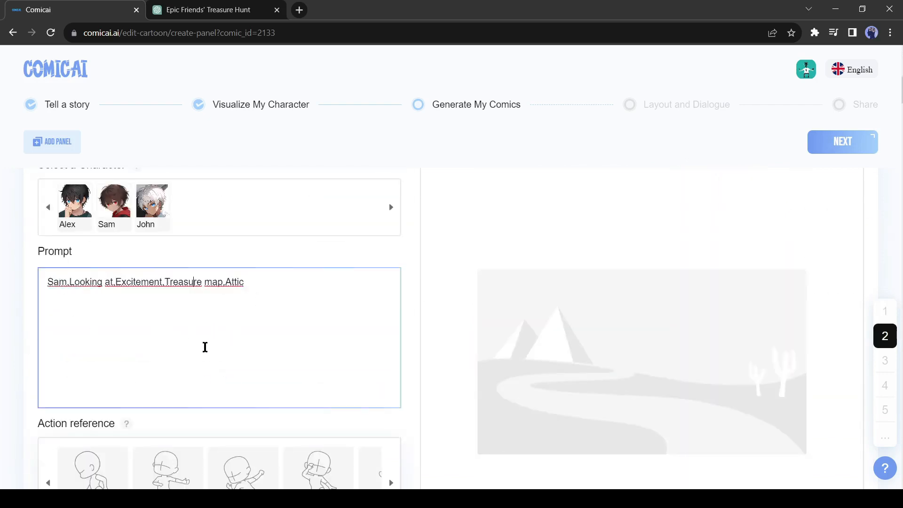
click(207, 9)
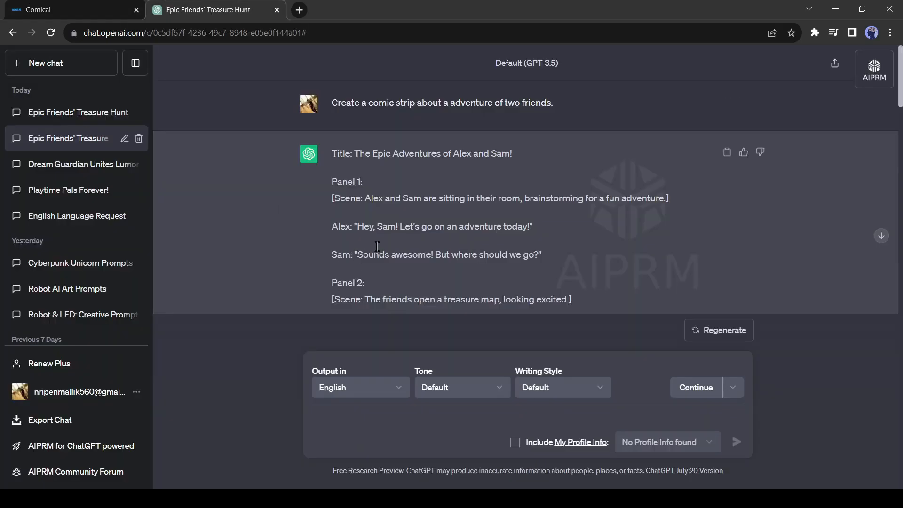
scroll(377, 246, down, 1)
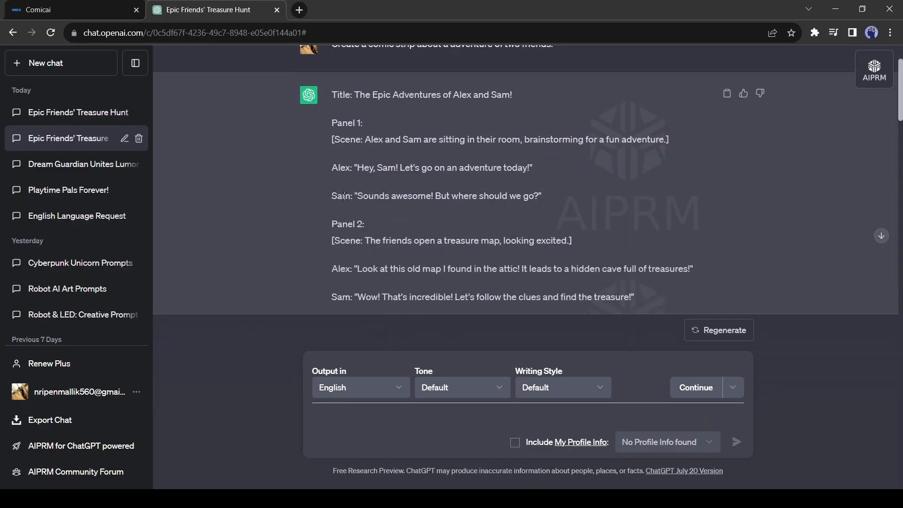
click(77, 13)
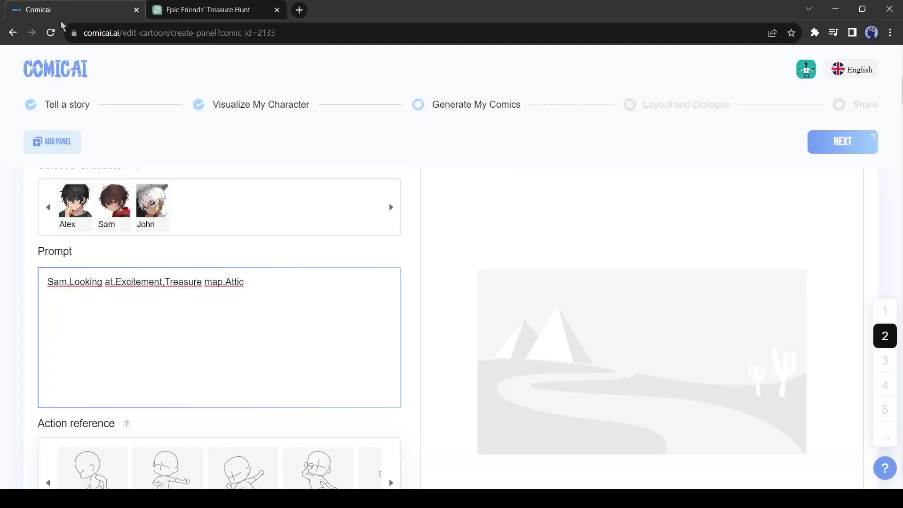
Step: Add a blank panel directly after Panel-1 and look at its empty prompt
scroll(301, 313, down, 5)
scroll(299, 312, up, 3)
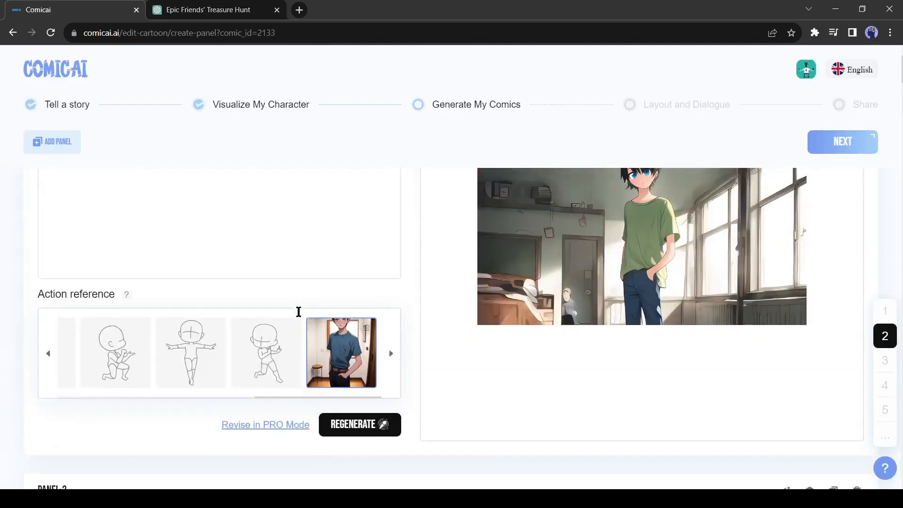
scroll(638, 281, up, 4)
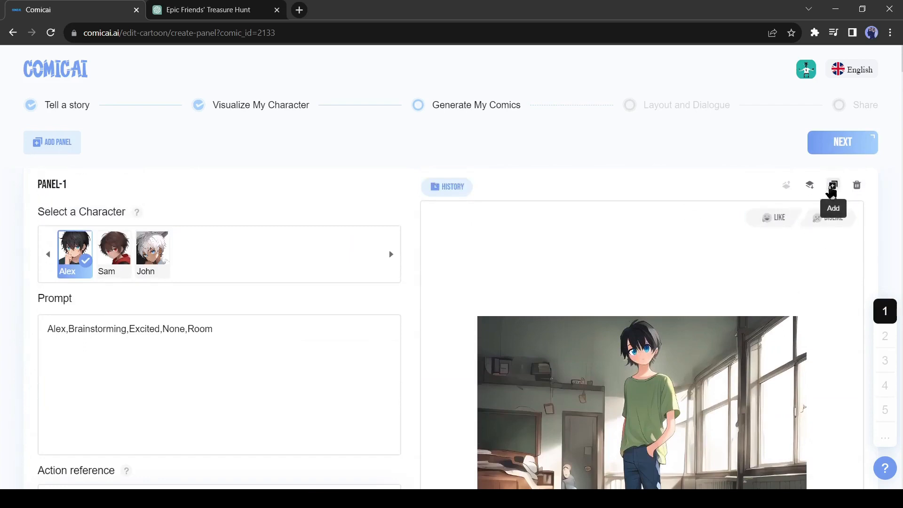
click(832, 187)
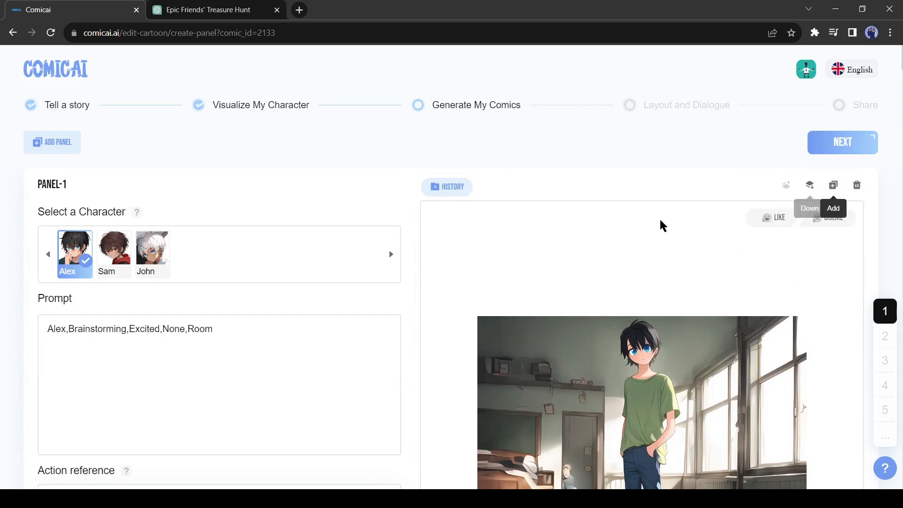
scroll(409, 320, down, 3)
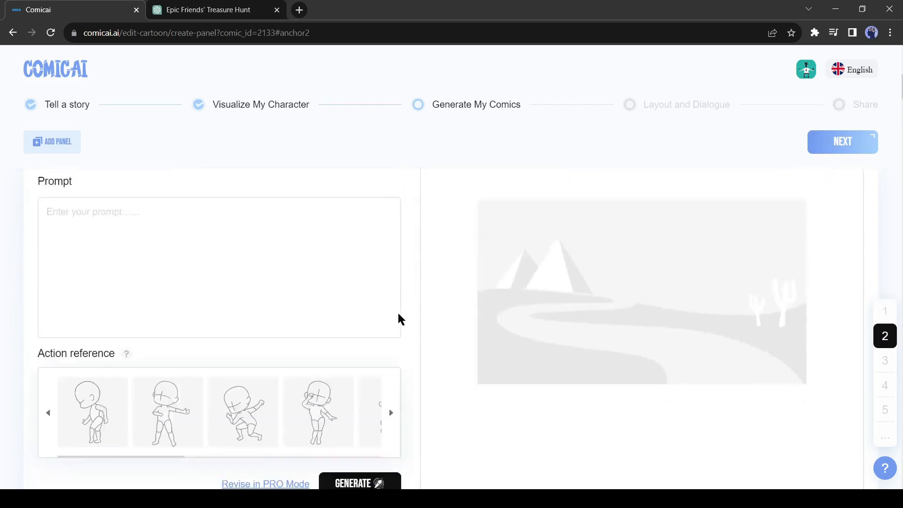
Step: Copy Panel-1's prompt "Alex,Brainstorming,Excited,None,Room" into Panel-2's empty prompt
scroll(237, 310, up, 10)
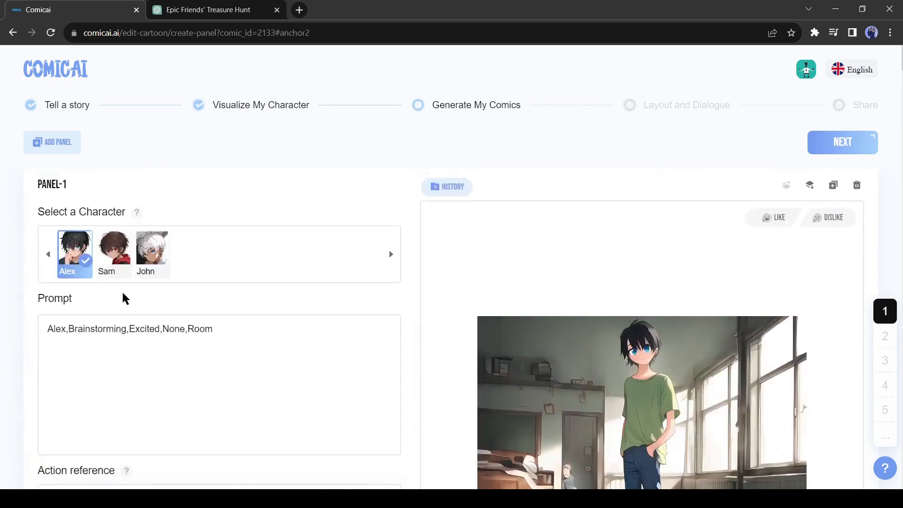
click(250, 337)
key(ctrl+a)
key(ctrl+c)
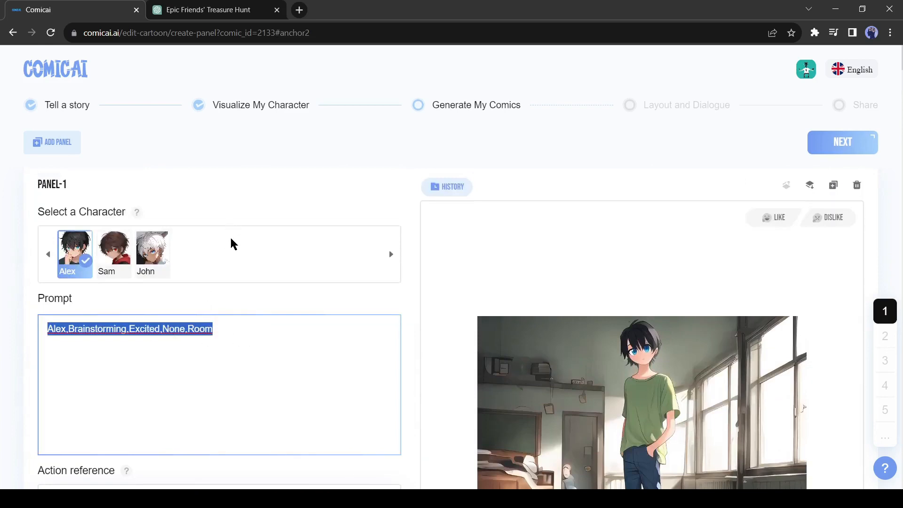
scroll(202, 298, down, 7)
scroll(205, 299, down, 2)
click(181, 352)
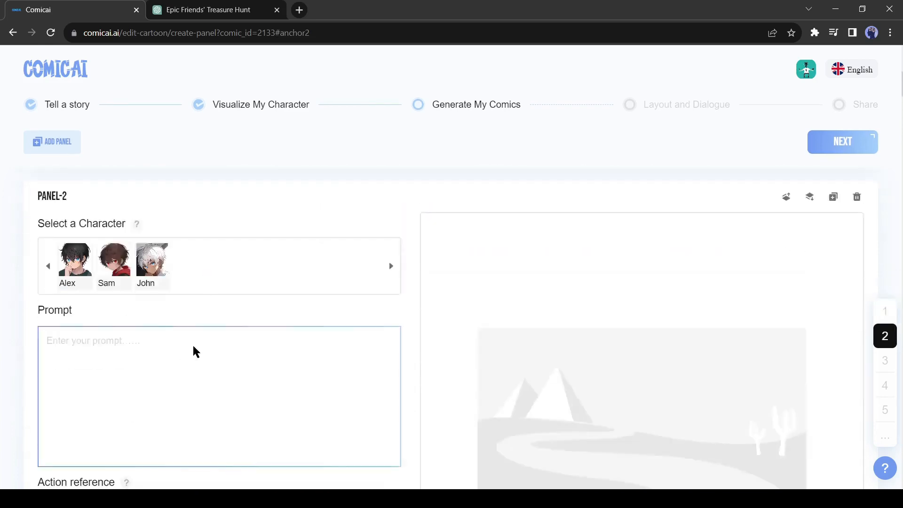
key(ctrl+v)
Step: Select Sam as Panel-2's character and replace Alex with Sam in its prompt
scroll(170, 311, down, 2)
scroll(169, 311, up, 1)
click(115, 207)
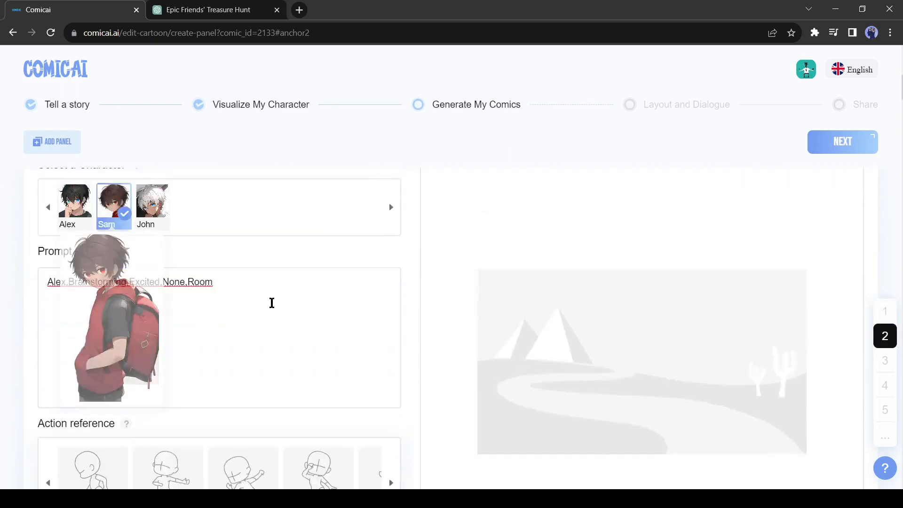
double_click(66, 283)
text(Sam)
Step: Choose the standing pose with an outstretched arm for Panel-2 and revise the panel in PRO Mode
scroll(30, 289, down, 3)
click(165, 370)
scroll(141, 339, up, 3)
scroll(141, 339, down, 3)
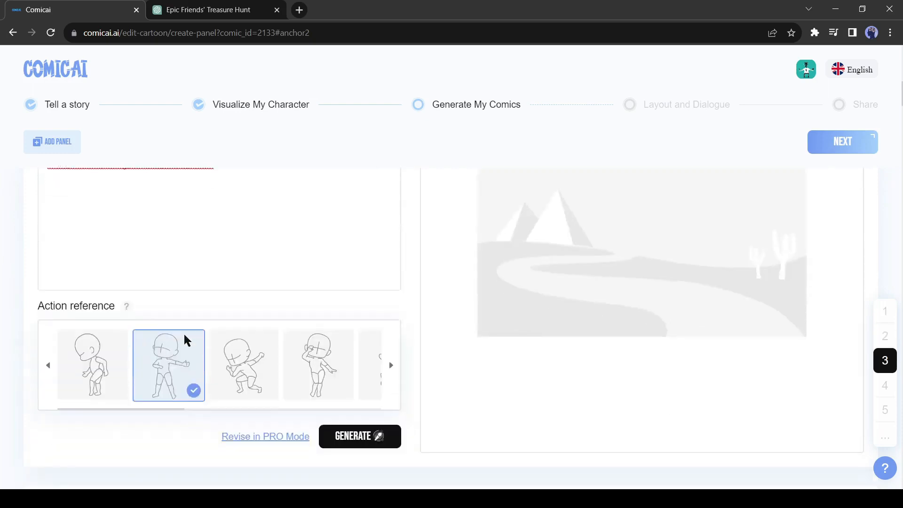
scroll(182, 328, up, 10)
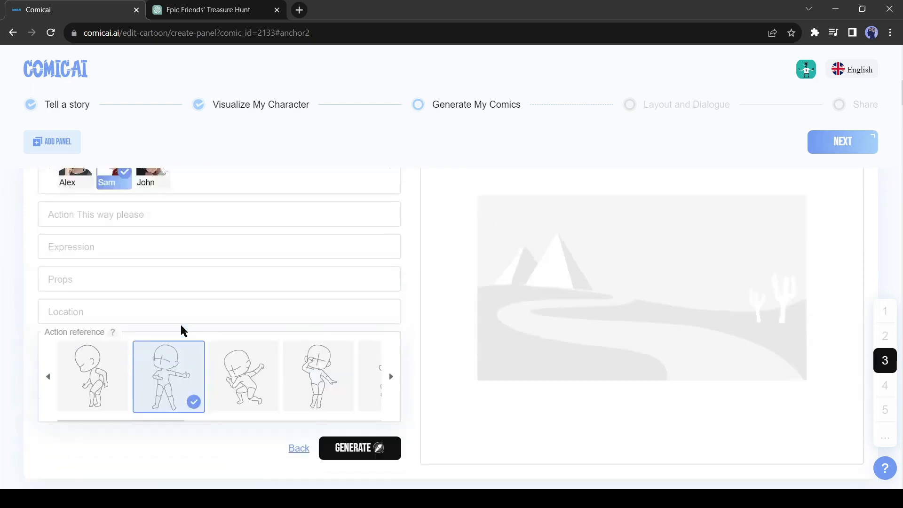
Step: Set Panel-2's action description to "Asking and curious", expression to "Exited" and location to "Room", and generate its image
click(140, 320)
scroll(235, 313, down, 1)
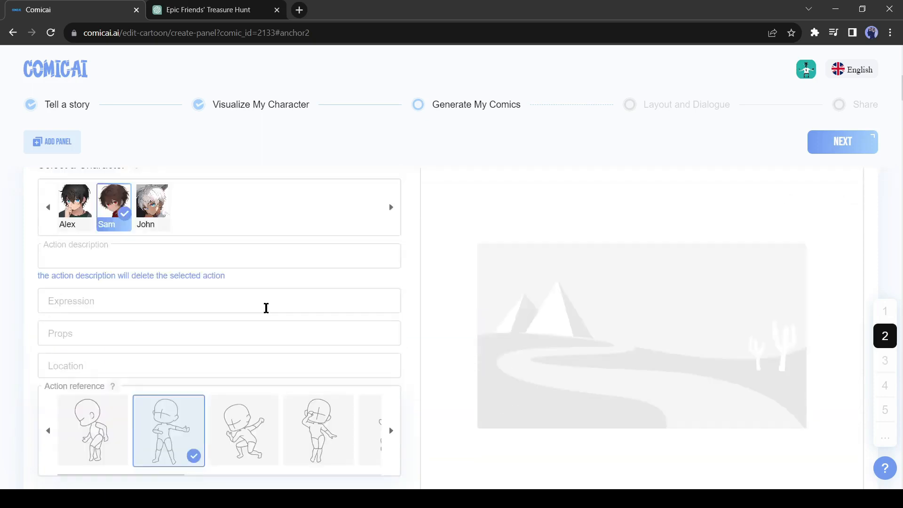
text(Asking and curious)
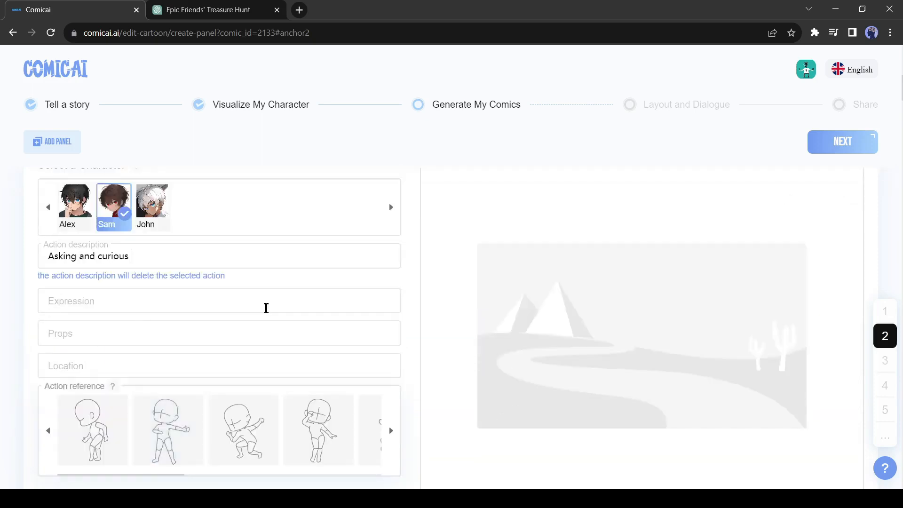
click(266, 308)
text(E)
click(206, 327)
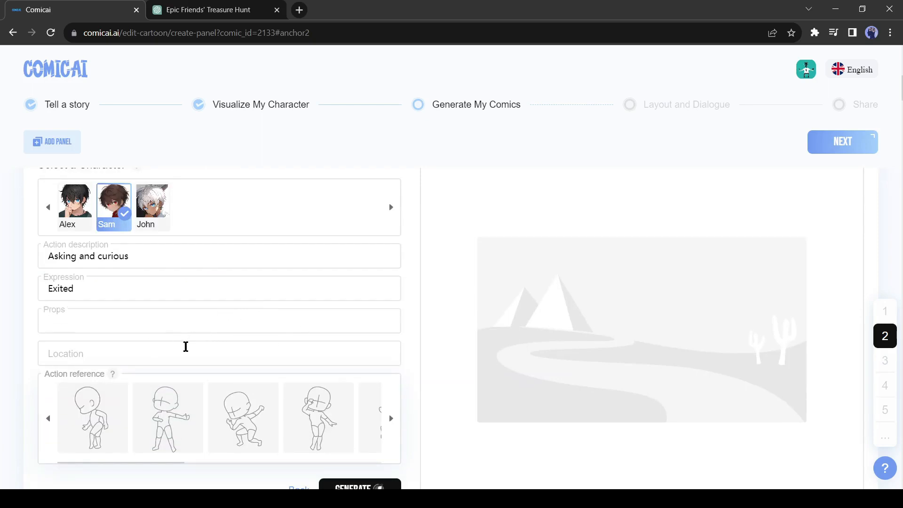
click(150, 357)
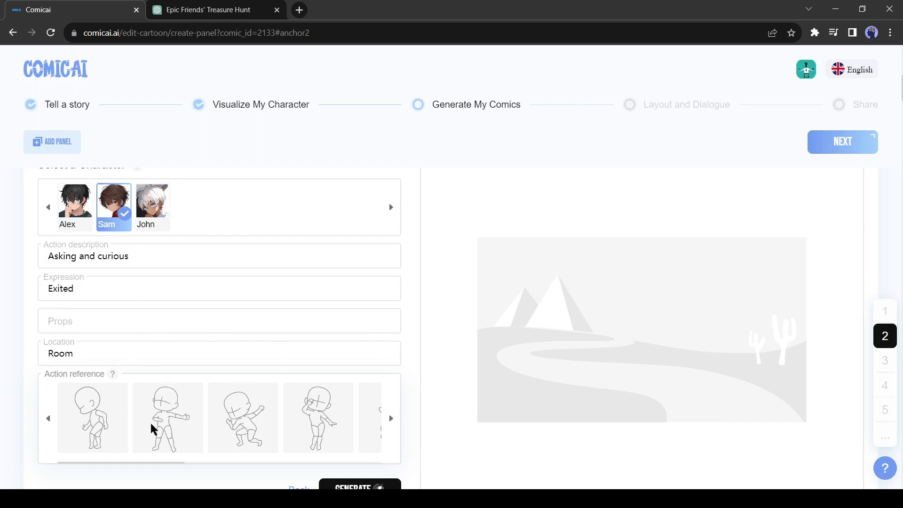
scroll(331, 430, down, 3)
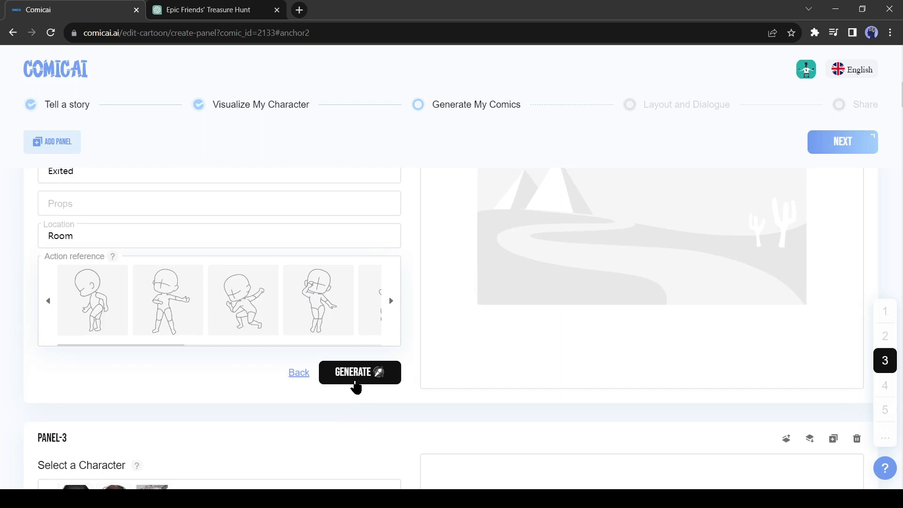
click(356, 377)
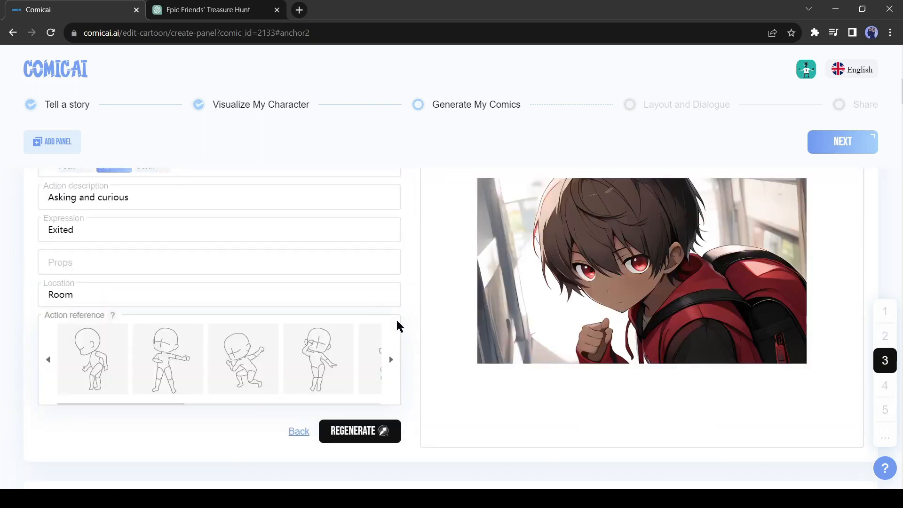
Step: Compare Panel-3's prompt with the Panel 2 scene of the script in ChatGPT, and return to Comicai
scroll(358, 325, down, 4)
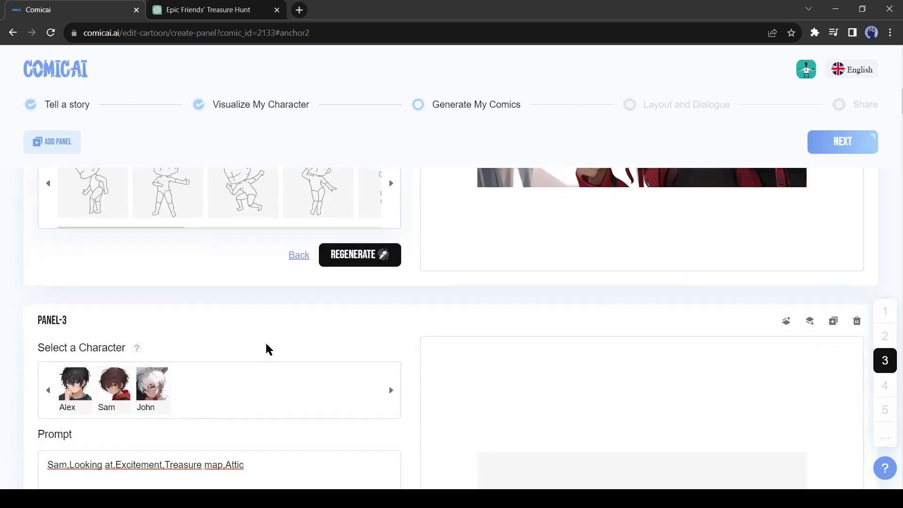
scroll(268, 349, down, 2)
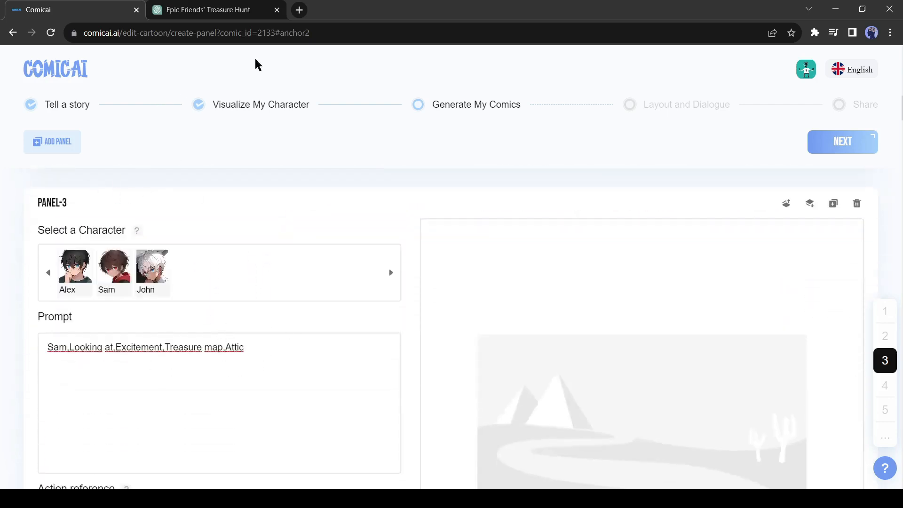
click(203, 14)
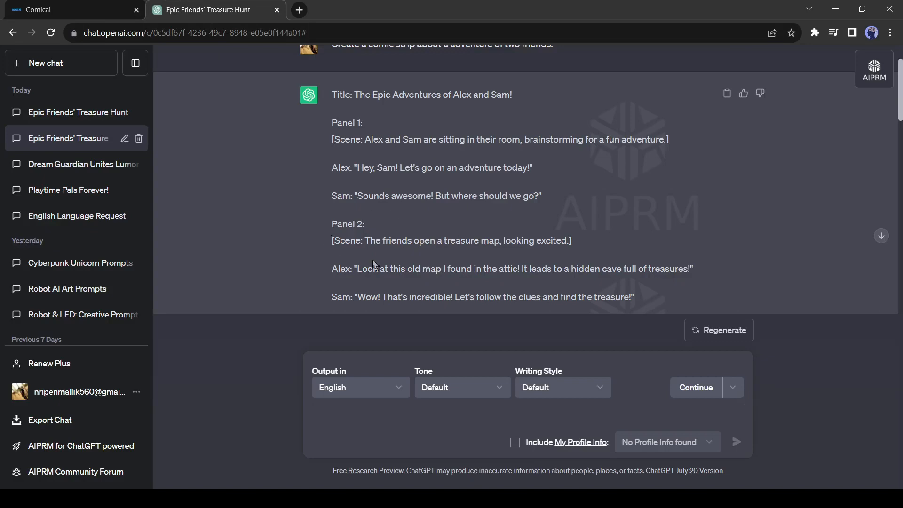
scroll(374, 246, down, 1)
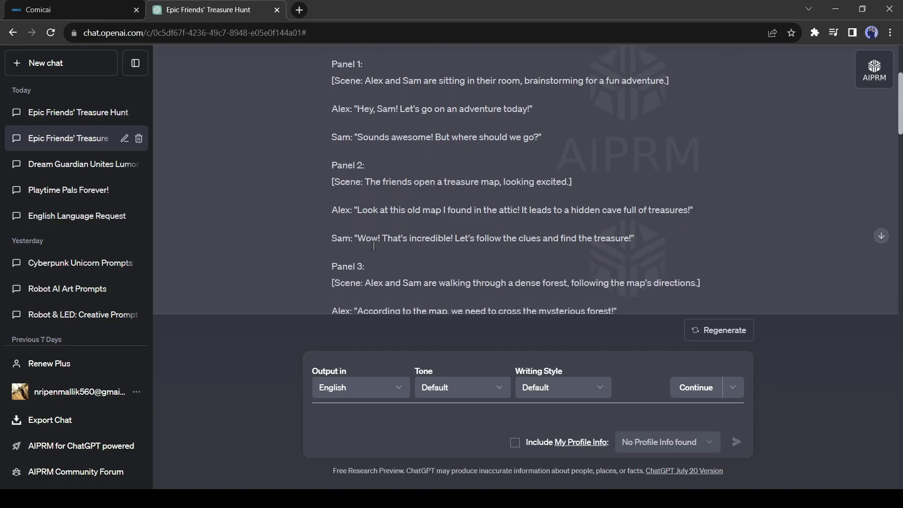
scroll(408, 244, up, 1)
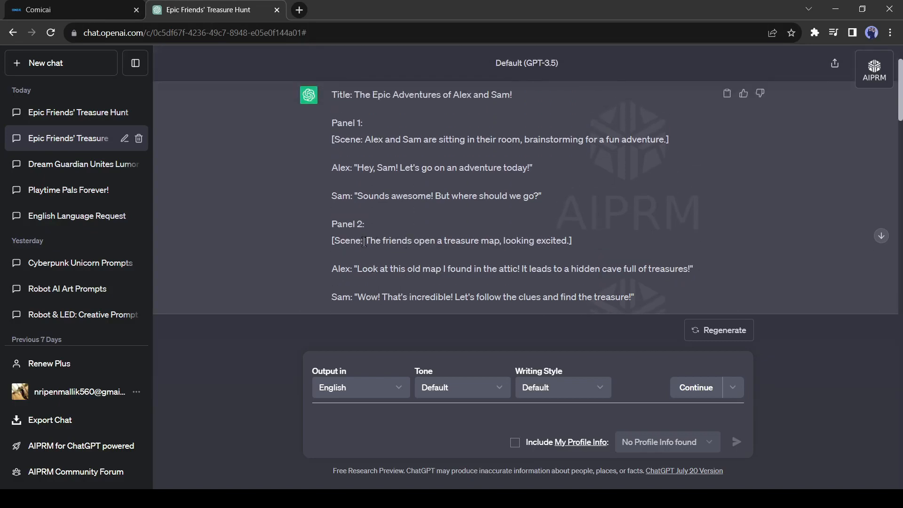
click(37, 12)
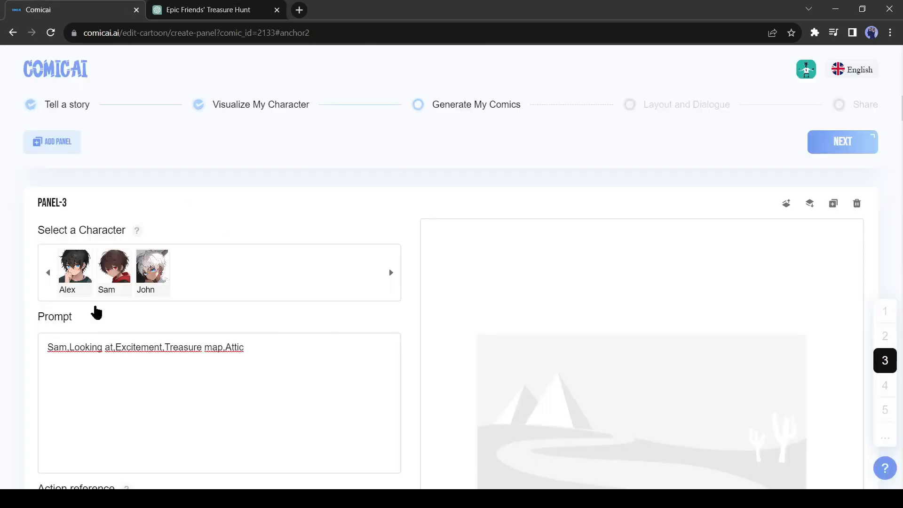
Step: Select Alex and the head-down standing pose for Panel-3, set the location to "room", and generate its image
scroll(272, 337, down, 1)
scroll(226, 330, down, 2)
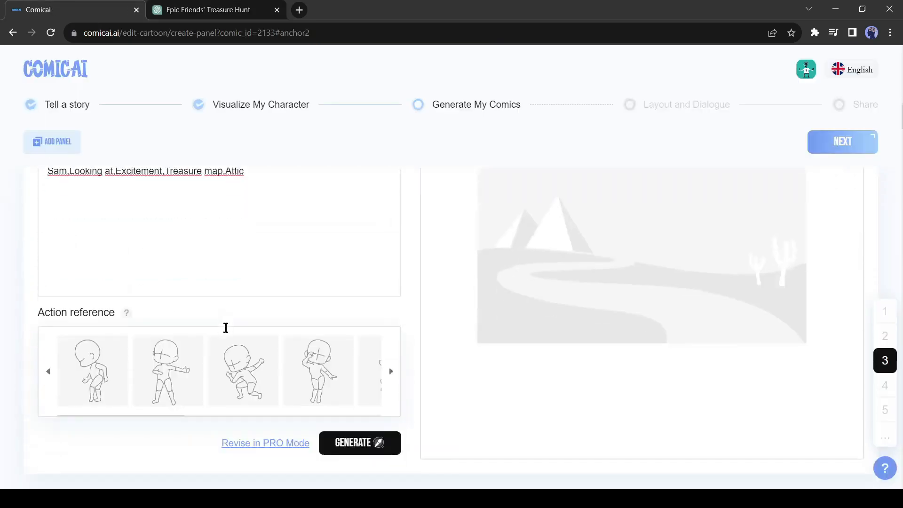
click(104, 374)
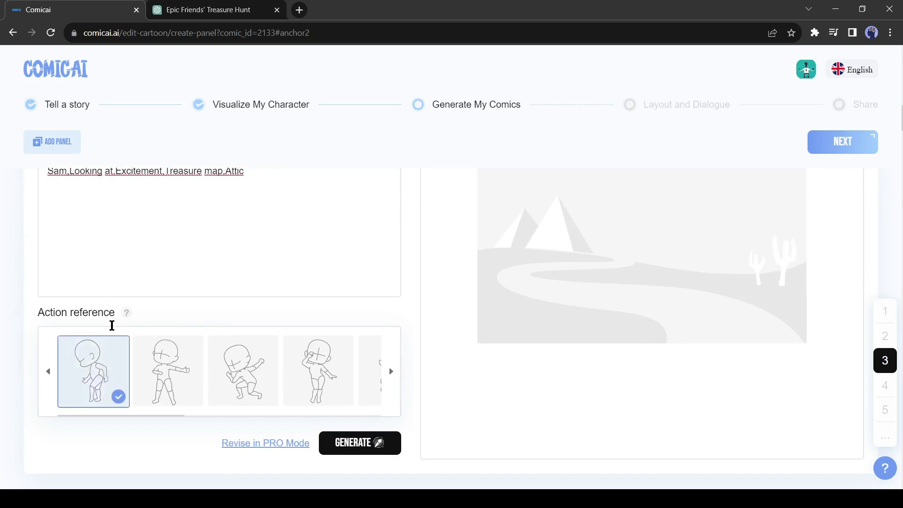
scroll(259, 288, up, 2)
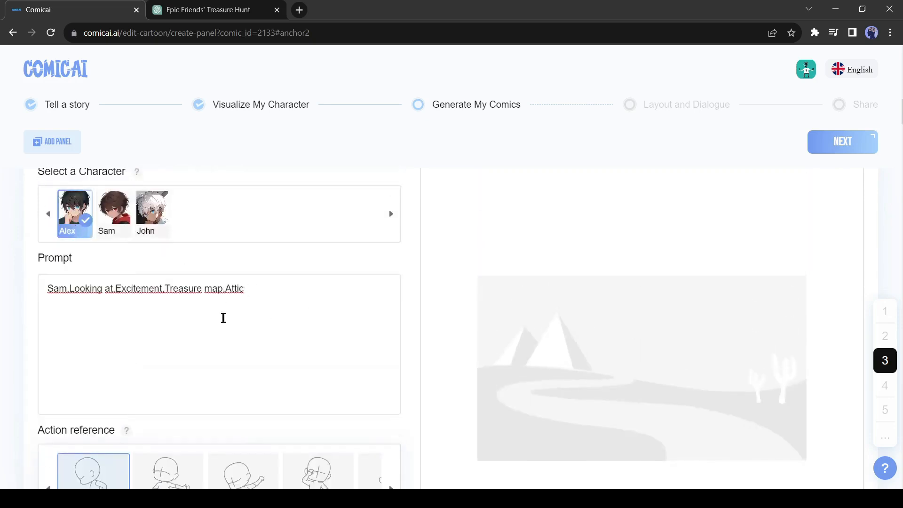
scroll(223, 318, down, 3)
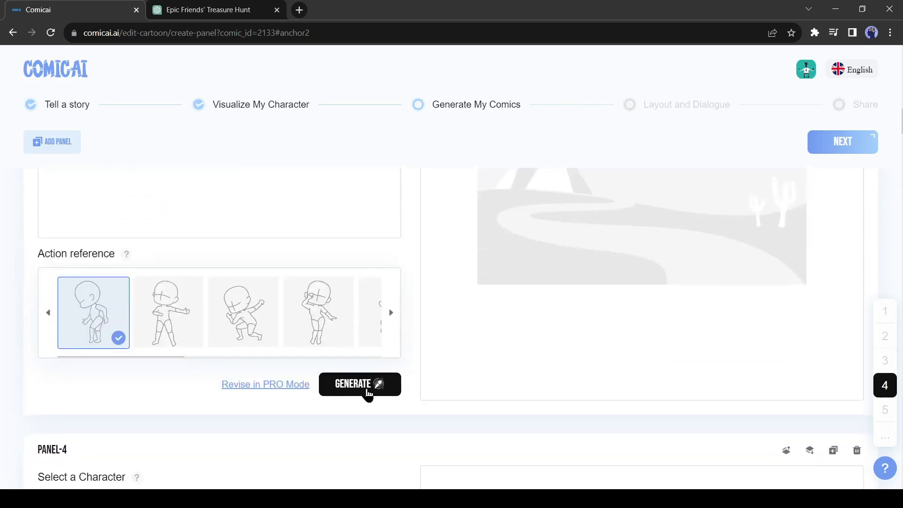
click(368, 390)
scroll(337, 336, up, 3)
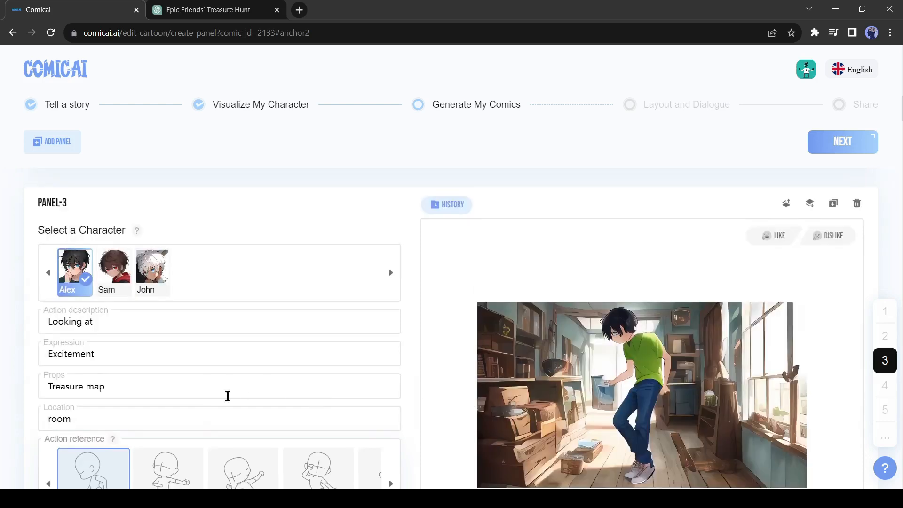
Step: Add a blank panel directly after Panel-3 and select Sam as its character
scroll(228, 398, down, 9)
scroll(319, 353, up, 9)
click(834, 203)
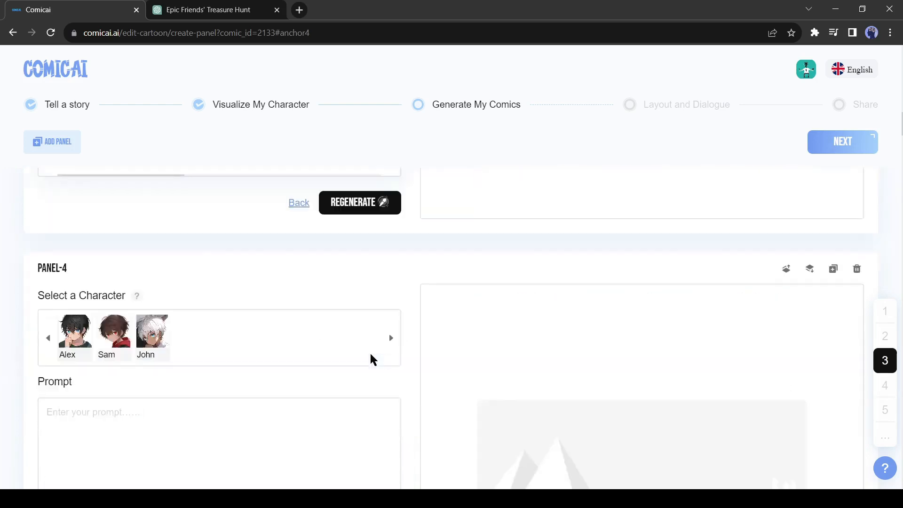
scroll(238, 331, down, 2)
click(115, 216)
Step: Generate Panel-4 with action "Looking at", expression "Exited", props "Maps", location "Room" and the standing pose with an outstretched arm
click(228, 320)
scroll(228, 321, up, 2)
text(The friends open a treasure map, looking excited.)
scroll(208, 360, down, 5)
scroll(188, 404, up, 2)
click(347, 434)
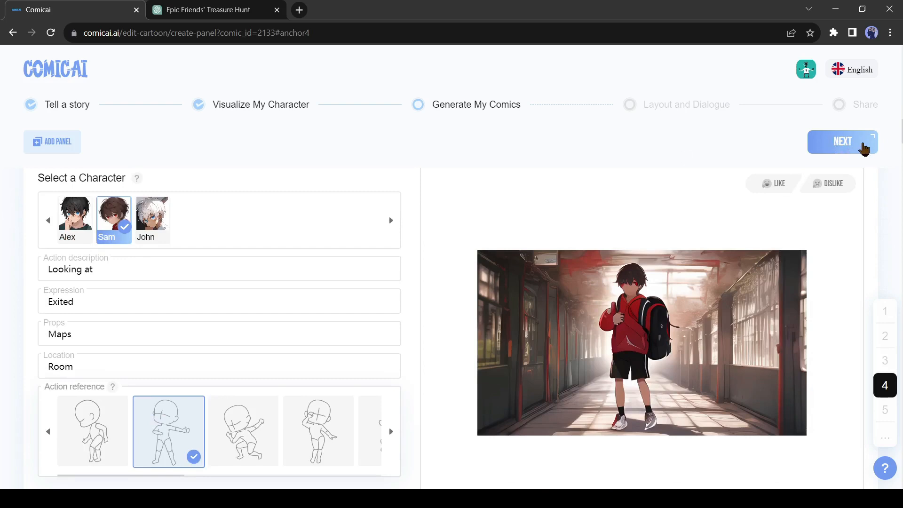
Step: Proceed to the Layout and Dialogue stage, browse the templates and dialogue options, and return to the panel images
click(832, 151)
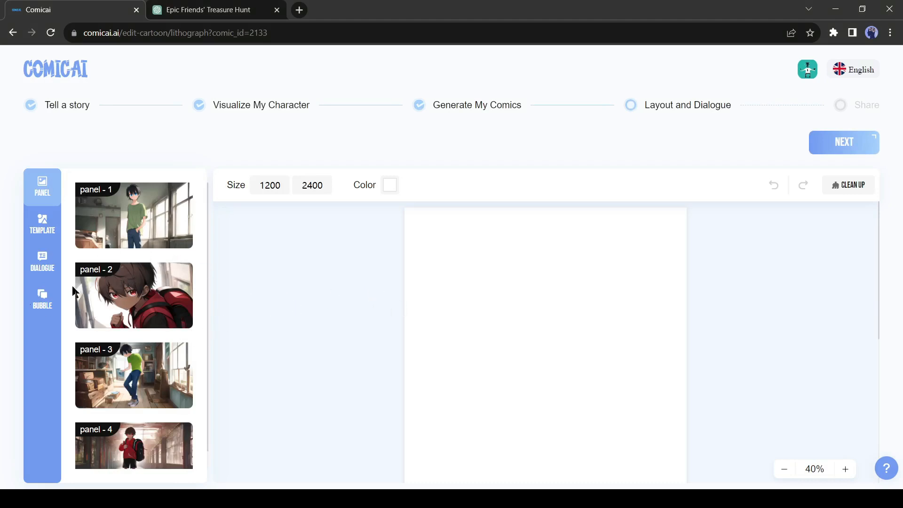
click(42, 225)
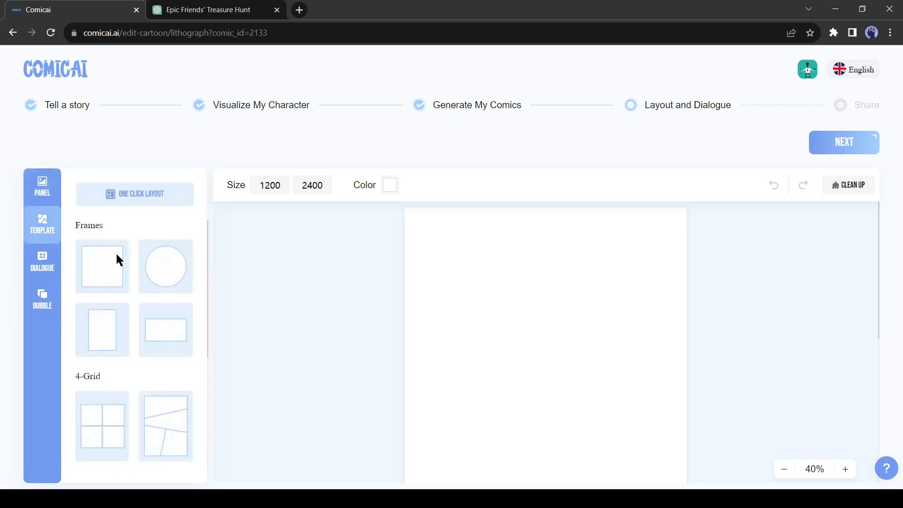
scroll(137, 313, down, 4)
scroll(171, 330, up, 4)
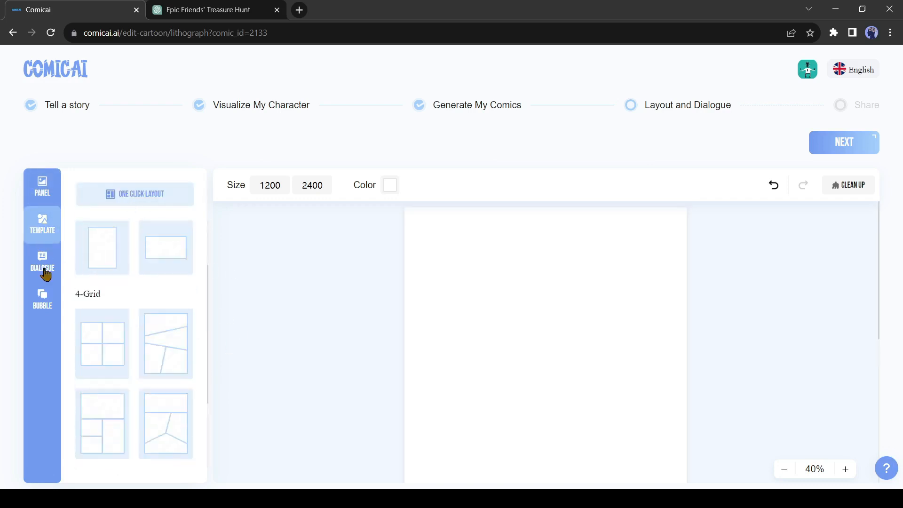
click(43, 269)
click(58, 192)
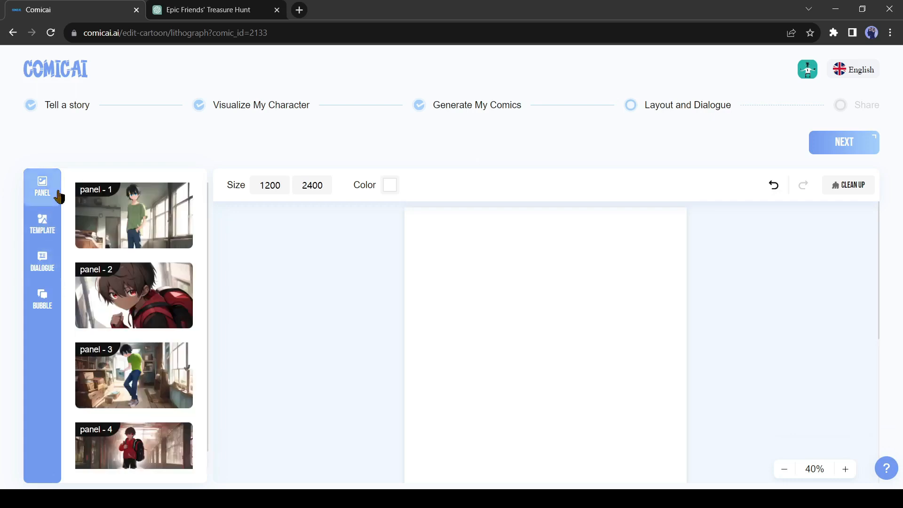
Step: Place panel-1 at the top of the page, enlarge it to nearly the page width, and set the page background to light gray
click(136, 231)
drag(506, 319, 489, 258)
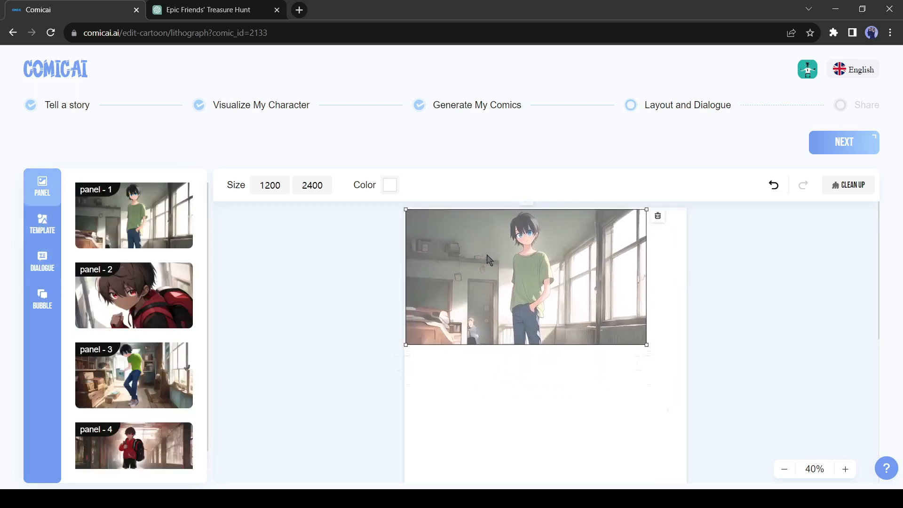
drag(647, 344, 684, 373)
drag(405, 368, 409, 365)
click(390, 185)
click(114, 257)
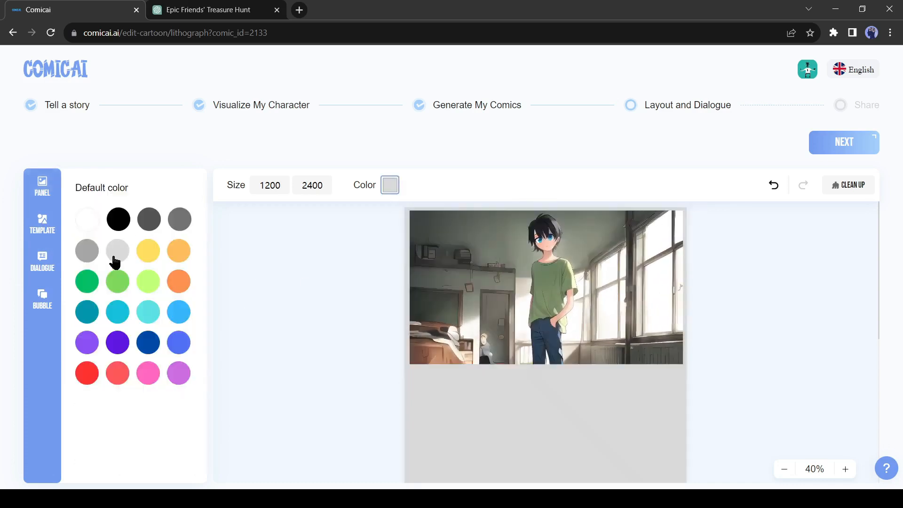
Step: Place panel-2 directly below panel-1 on the page and tilt it slightly clockwise
click(118, 287)
drag(556, 372, 546, 467)
scroll(611, 451, down, 3)
drag(545, 249, 528, 389)
scroll(306, 329, up, 2)
scroll(306, 329, down, 2)
Step: Place panel-3 below panel-2 and enlarge it to nearly the page width
click(132, 373)
scroll(534, 282, down, 1)
scroll(527, 389, down, 2)
drag(659, 375, 678, 400)
scroll(555, 360, up, 4)
scroll(555, 360, down, 4)
Step: Place panel-4 at the bottom of the page and shrink panel-3 to leave wider gray margins
click(137, 442)
drag(541, 339, 525, 413)
click(649, 288)
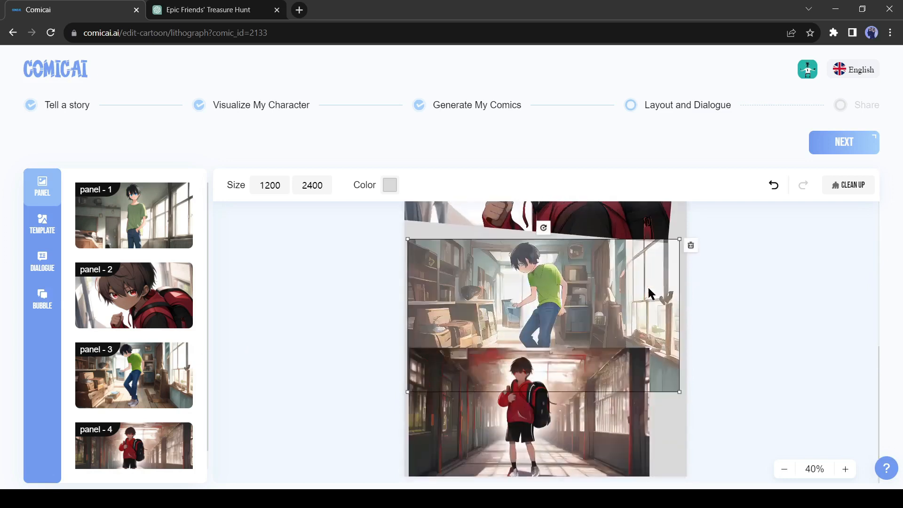
scroll(648, 292, up, 4)
scroll(655, 343, down, 4)
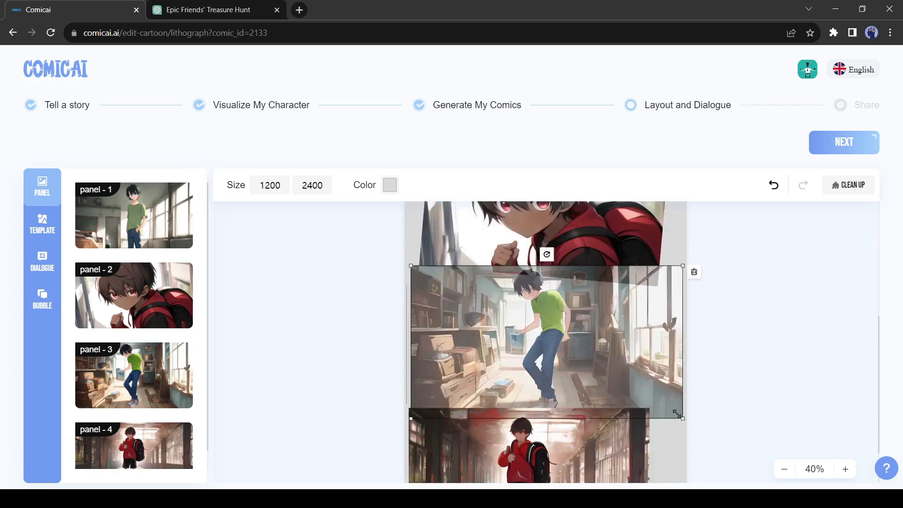
scroll(677, 413, down, 2)
Step: Tilt panel-4 slightly clockwise at the bottom of the page
click(537, 410)
drag(545, 327, 549, 287)
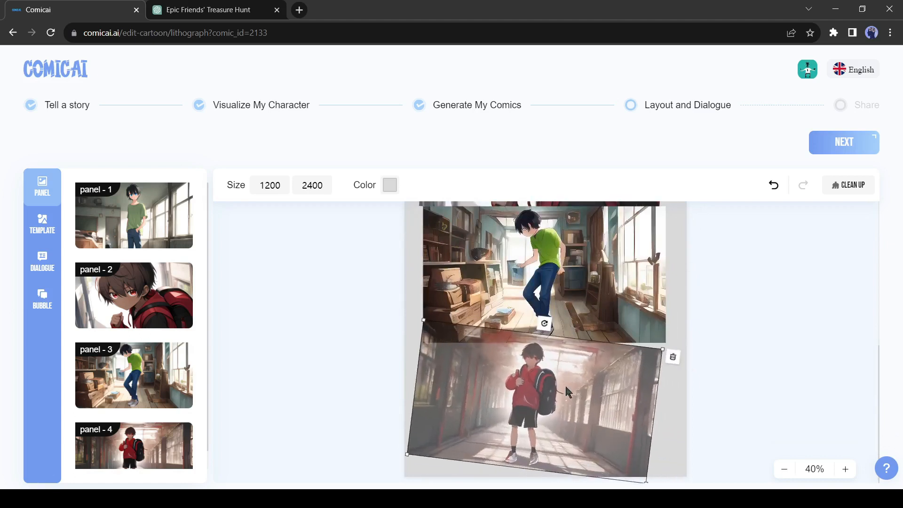
scroll(566, 384, up, 6)
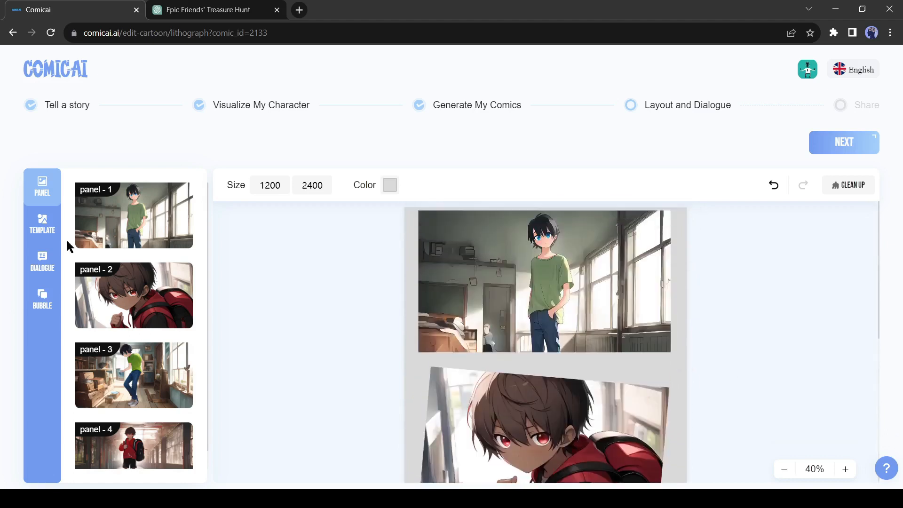
Step: Look through the script's dialogue lines available for the comic page
click(43, 265)
scroll(130, 278, down, 6)
scroll(135, 349, up, 7)
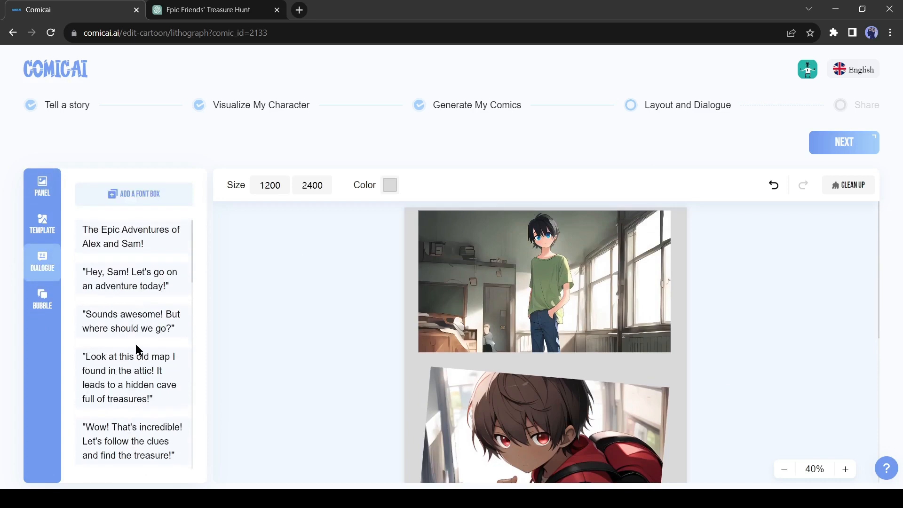
Step: Add the oval speech bubble to the first panel, flip it vertically, and enlarge it beside the boy in the green shirt
click(42, 299)
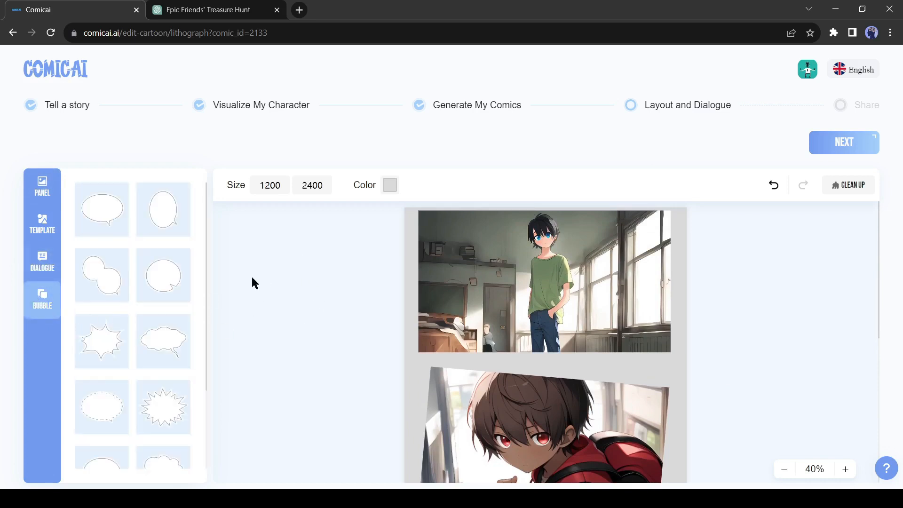
click(102, 221)
drag(464, 341, 490, 275)
click(546, 246)
mouse_move(484, 229)
mouse_down()
mouse_move(505, 231)
mouse_move(493, 228)
mouse_up()
drag(489, 282, 487, 270)
drag(526, 312, 536, 325)
click(342, 277)
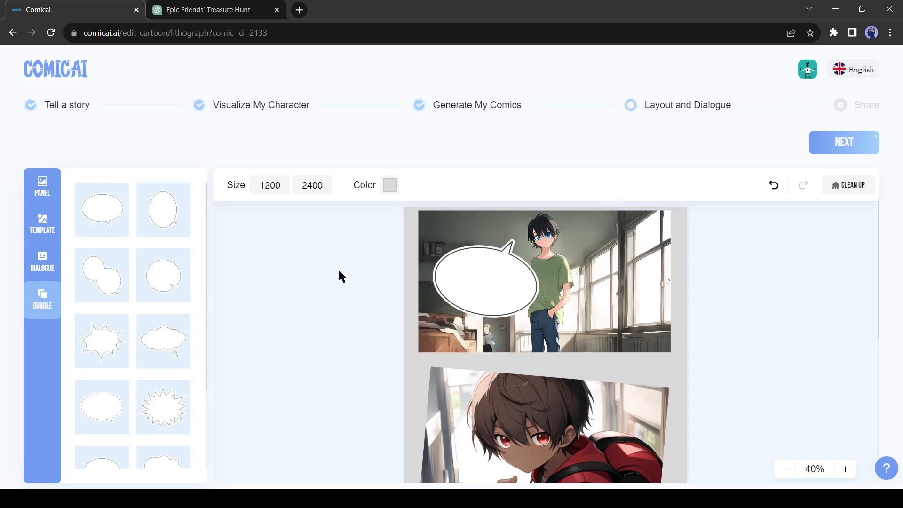
Step: Place the line "Hey, Sam! Let's go on an adventure today!" inside the first panel's speech bubble
click(37, 261)
click(141, 281)
drag(526, 333, 470, 279)
Step: Set the first bubble's text in ComicRelief-Bold at size 48 to fill the bubble
click(313, 192)
click(134, 194)
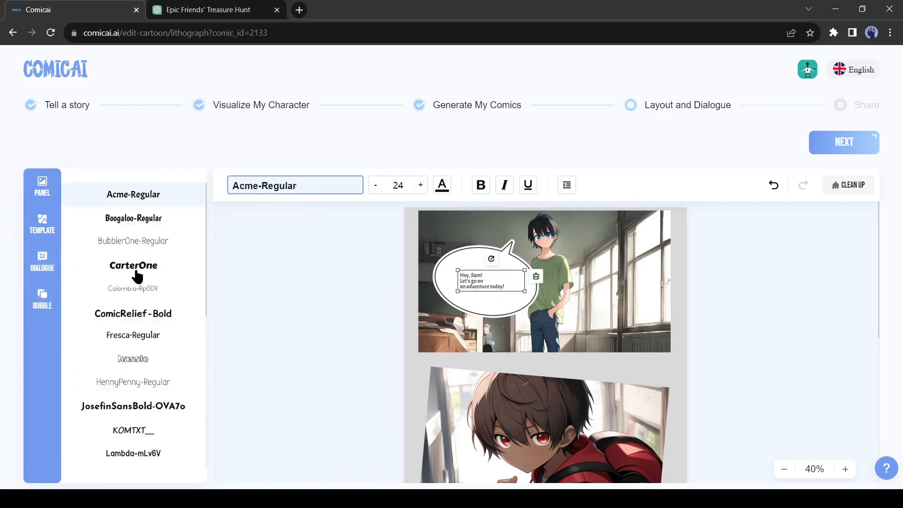
click(152, 313)
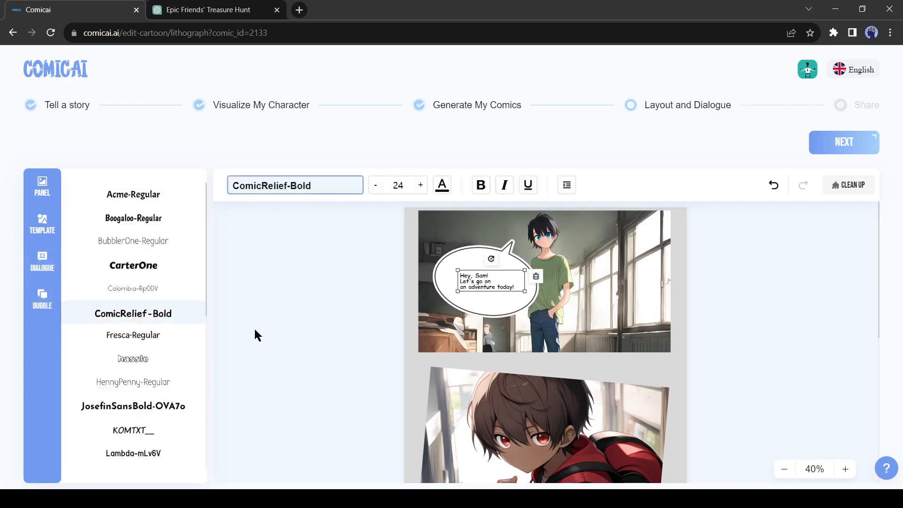
click(420, 187)
click(420, 186)
click(420, 186)
click(420, 186)
click(421, 186)
click(420, 186)
click(420, 187)
click(502, 295)
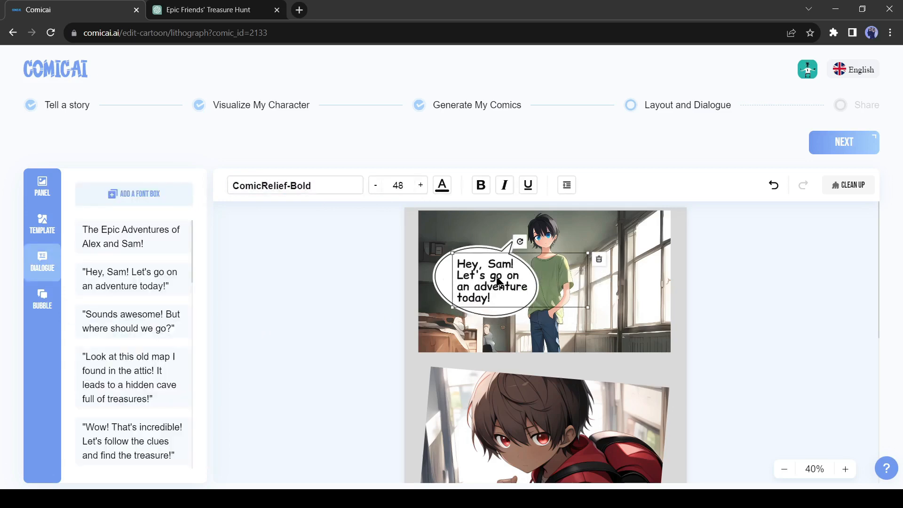
click(354, 285)
Step: Add a tall oval bubble, mirror it horizontally, and place it above the red-backpack boy's shoulder in the second panel
scroll(501, 347, down, 2)
click(42, 299)
click(163, 210)
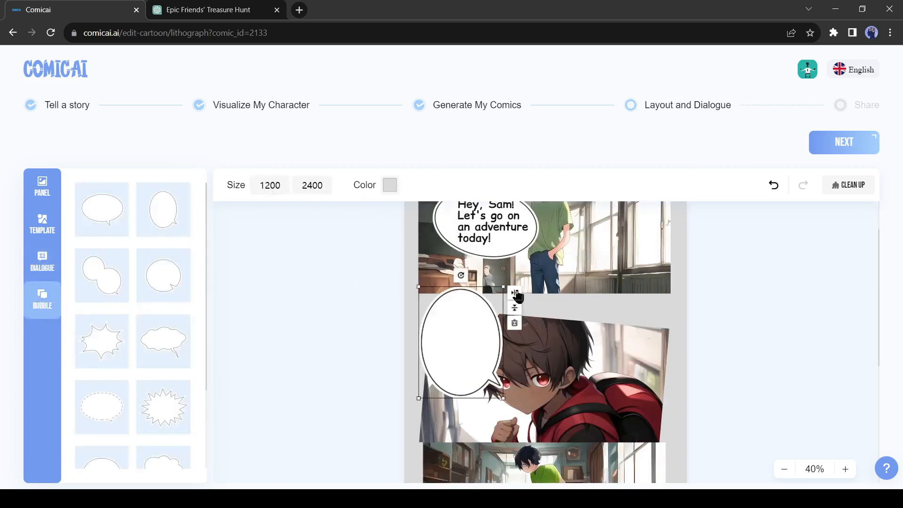
click(516, 293)
drag(454, 334, 597, 321)
drag(647, 387, 664, 391)
drag(607, 329, 611, 311)
Step: Put the line "Sounds awesome! But where should we go?" in the tall bubble, enlarged and set in ComicRelief-Bold
click(133, 321)
drag(463, 299, 626, 307)
click(420, 186)
click(421, 185)
click(420, 186)
click(420, 185)
click(420, 186)
click(420, 185)
click(295, 186)
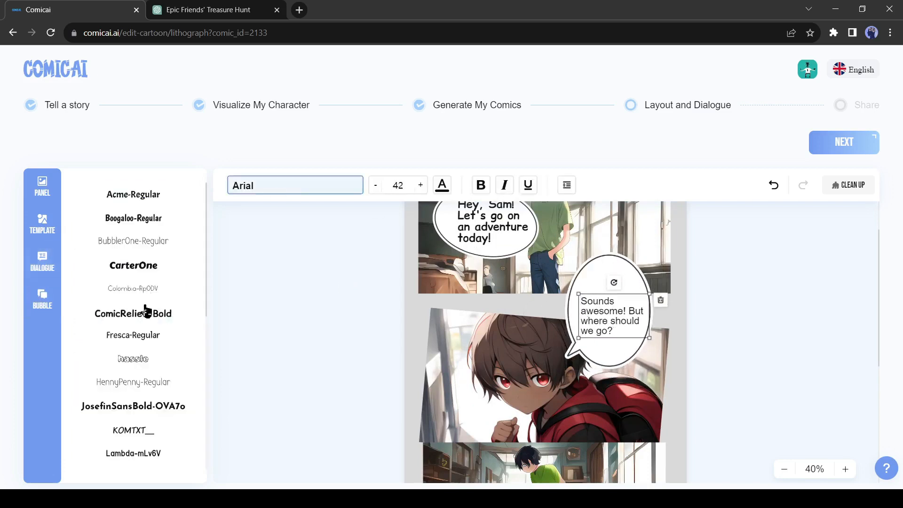
click(147, 312)
click(420, 185)
click(420, 186)
Step: Place the "Look at this old map I found in the attic!" line in the cloud bubble, enlarged and without quotation marks
click(420, 185)
click(421, 185)
click(407, 338)
Step: Add a cloud-shaped bubble and position it at the third panel's upper-left corner, with its tail towards the boy's head
scroll(407, 337, down, 4)
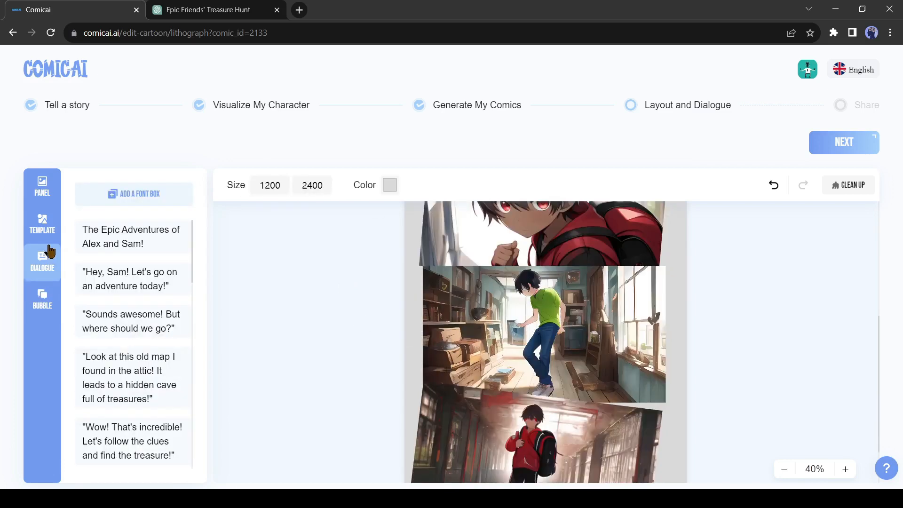
click(47, 301)
click(164, 341)
drag(480, 352, 529, 308)
drag(483, 267, 470, 259)
drag(514, 302, 522, 307)
drag(470, 264, 470, 258)
click(53, 270)
click(133, 377)
drag(463, 298, 508, 273)
click(420, 186)
click(420, 185)
click(420, 186)
click(420, 186)
click(420, 185)
click(428, 237)
key(BackSpace)
click(333, 318)
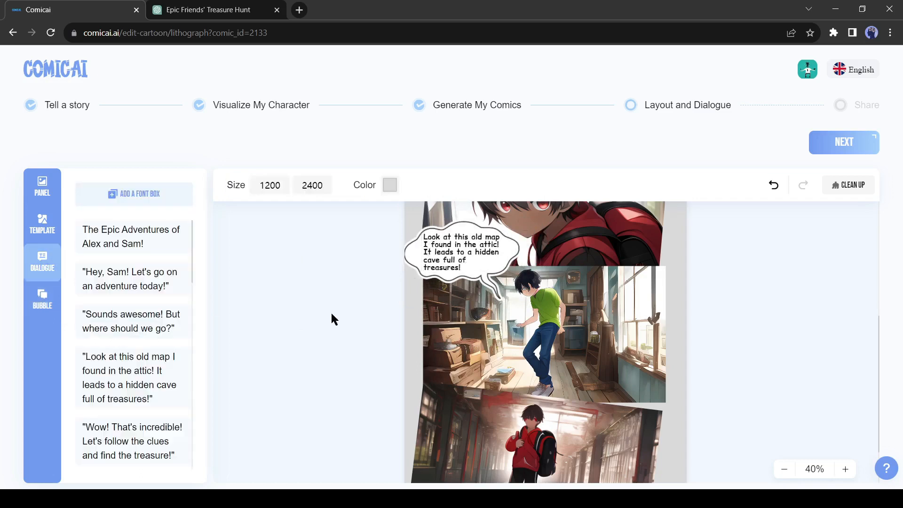
Step: Add a second cloud-shaped bubble, mirrored horizontally, above the boy's head in the fourth panel
scroll(324, 316, down, 2)
click(42, 300)
click(164, 341)
drag(561, 342, 606, 332)
drag(535, 308, 488, 282)
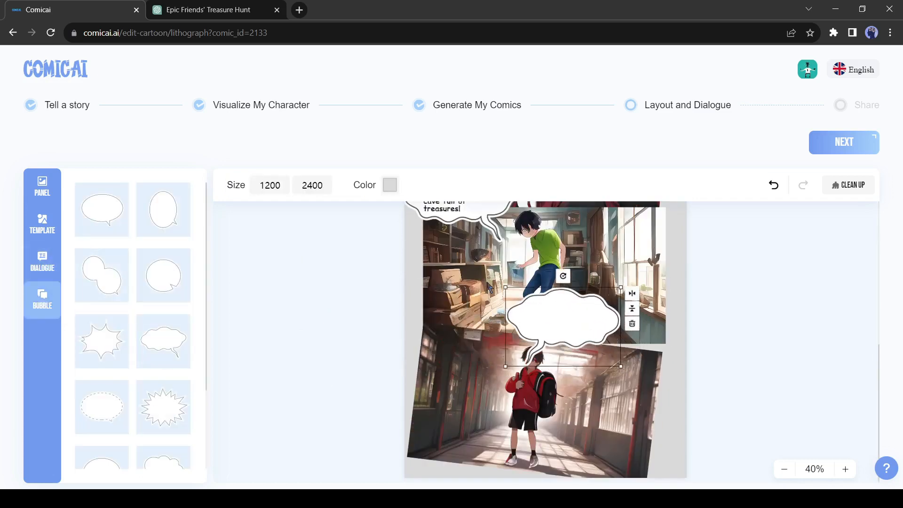
drag(557, 325, 586, 325)
drag(651, 365, 654, 367)
Step: Place the "Wow! That's incredible! Let's follow the clues and find the treasure!" line in the fourth panel's bubble, enlarged and without quotation marks
click(42, 267)
scroll(127, 367, down, 1)
click(130, 382)
drag(476, 308, 607, 286)
click(254, 187)
click(420, 186)
click(420, 186)
click(420, 186)
click(420, 186)
click(420, 186)
drag(595, 317, 596, 320)
click(565, 300)
key(BackSpace)
Step: Change the text color of the fourth panel's dialogue to dark blue
click(636, 340)
key(BackSpace)
click(442, 186)
click(117, 283)
click(149, 342)
click(567, 340)
click(287, 316)
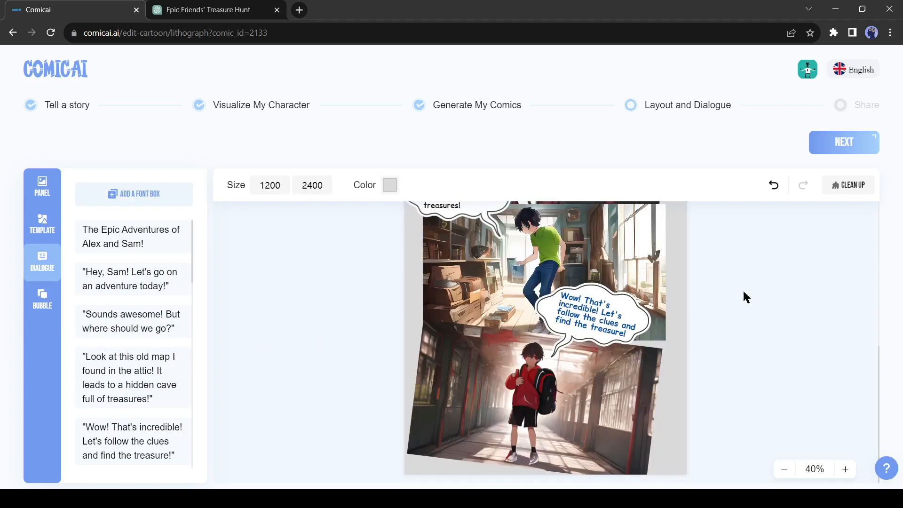
Step: Finish the layout, review the completed comic page, and download it as an image
scroll(635, 309, up, 5)
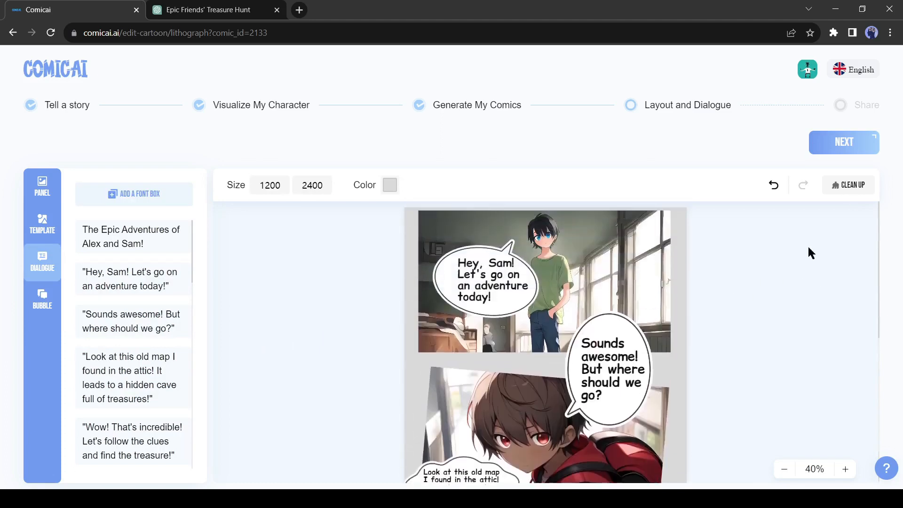
click(840, 147)
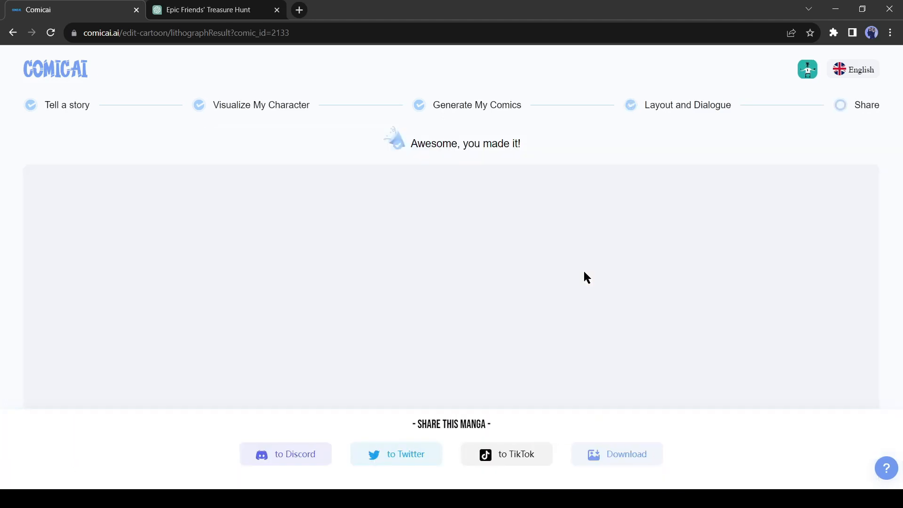
scroll(588, 282, down, 5)
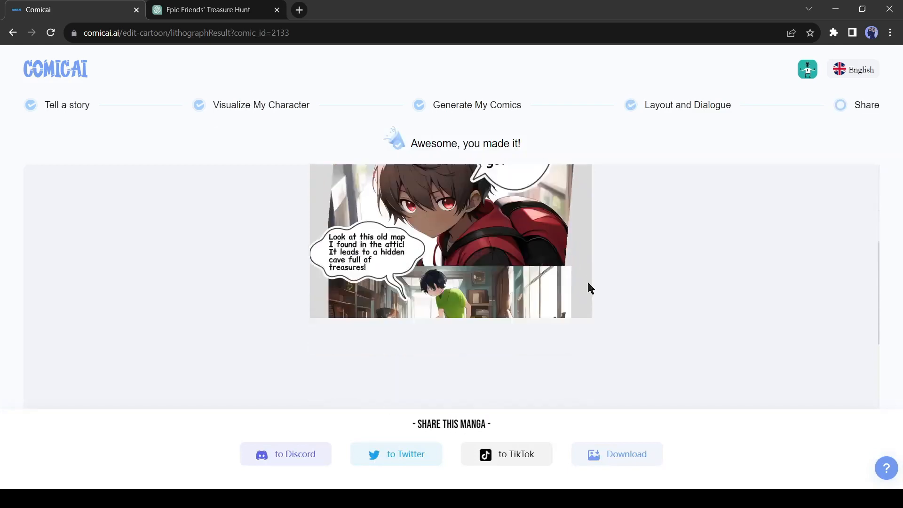
scroll(589, 285, down, 10)
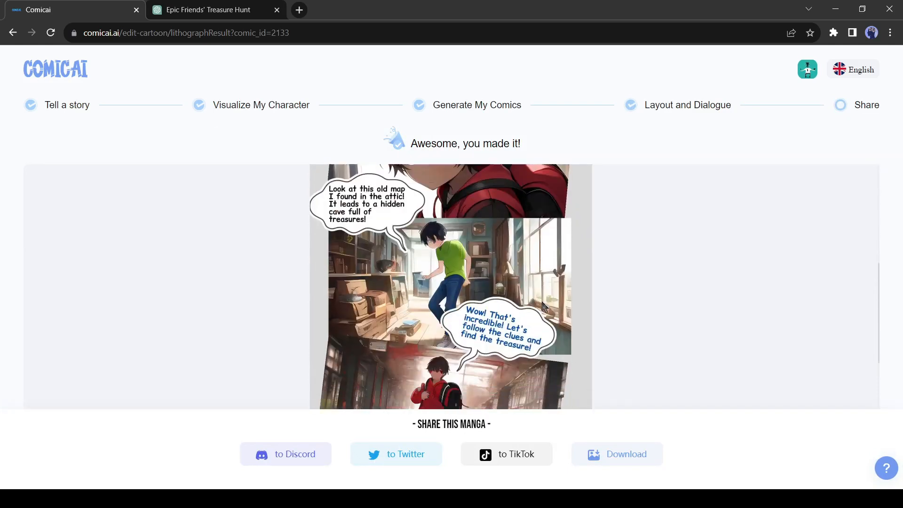
click(621, 455)
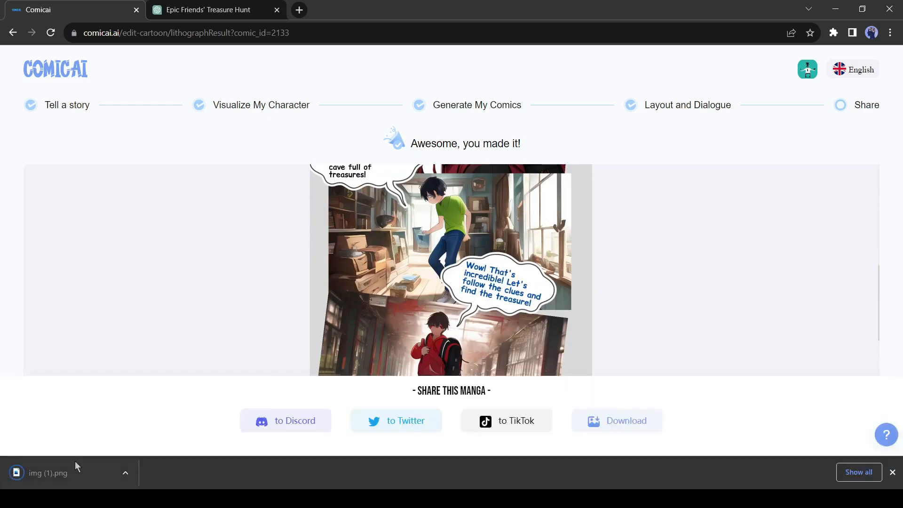
drag(343, 44, 337, 7)
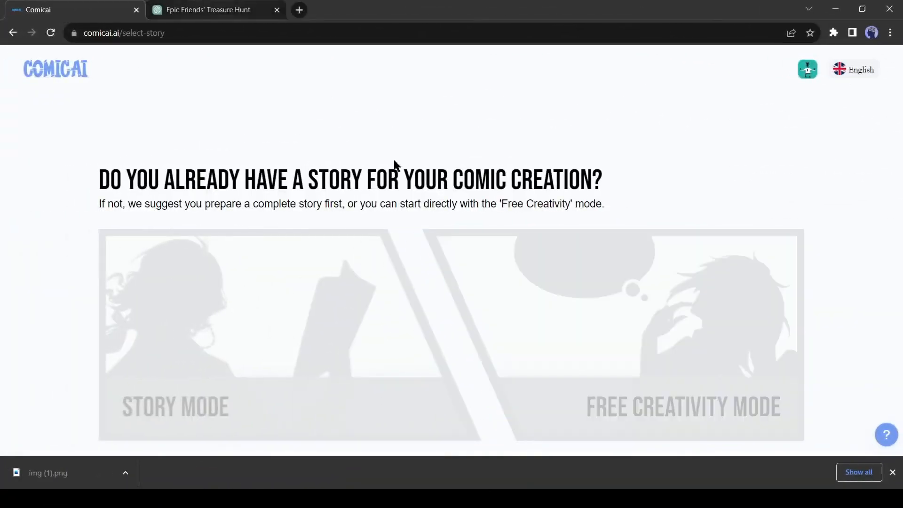
Step: Start a Free Creativity Mode comic titled "The Epic Adventures of Alex and Sam!" and fill in the creator's name
click(697, 305)
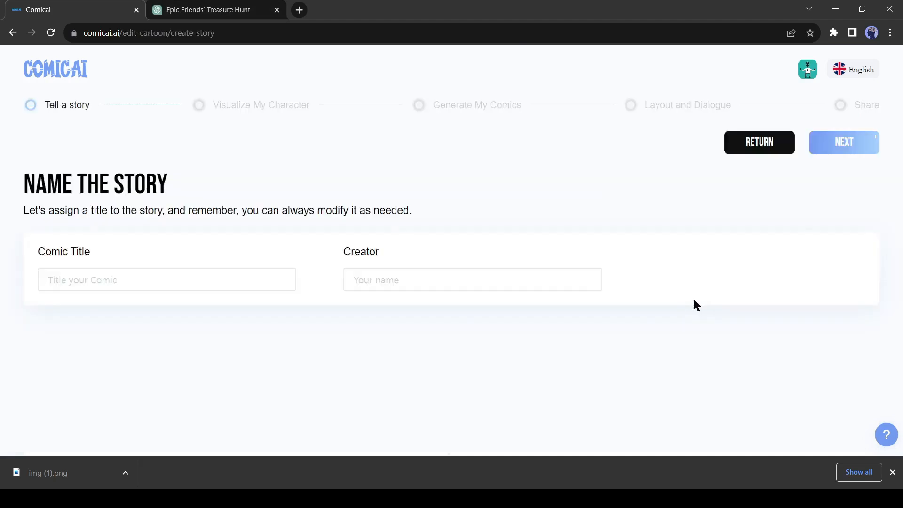
click(198, 280)
text(The Epic Adventures of Alex and Sam!)
click(420, 282)
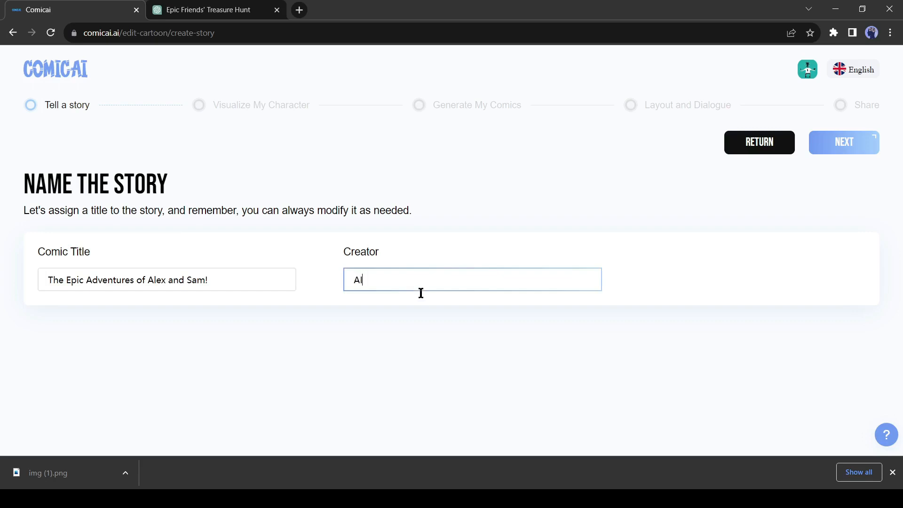
text(Al)
click(847, 145)
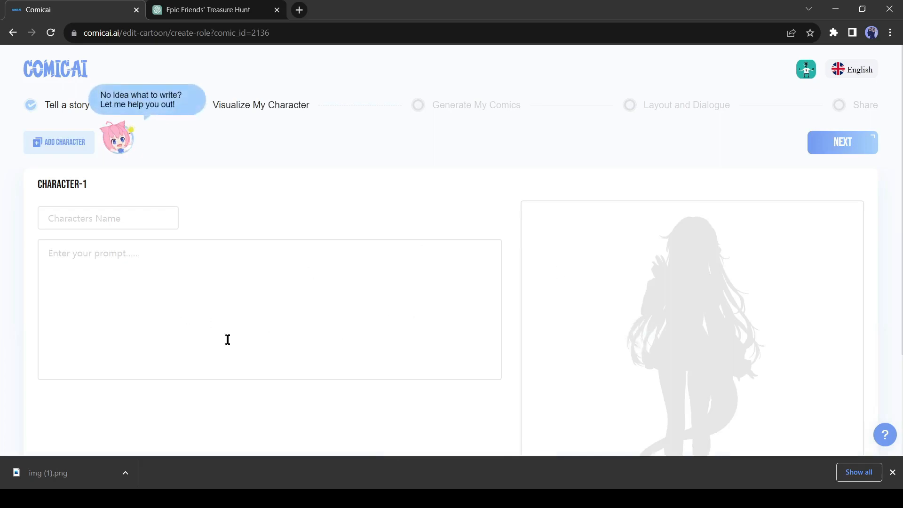
Step: Have the AI helper complete the character as heroic and virtuous, confident and charismatic, with mysterious backstory, super strength, and mysterious supporting characters
scroll(607, 350, down, 3)
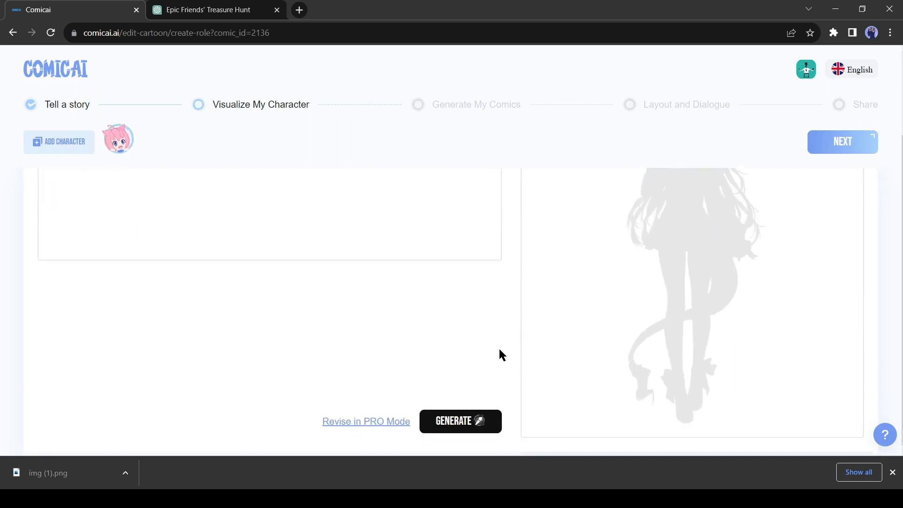
scroll(301, 347, up, 3)
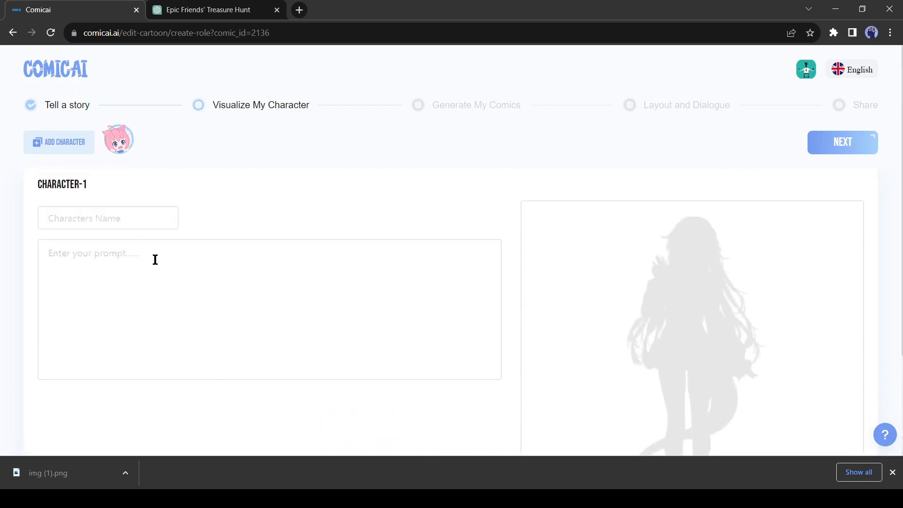
click(116, 149)
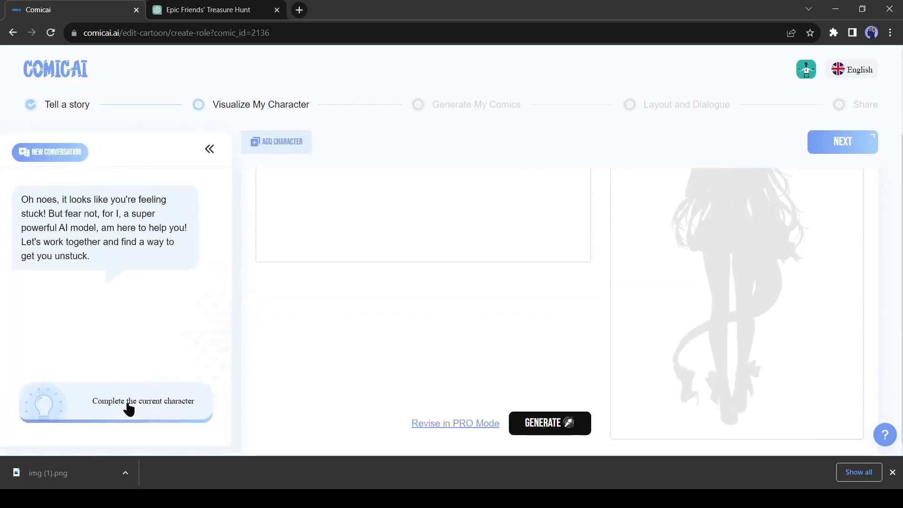
click(128, 407)
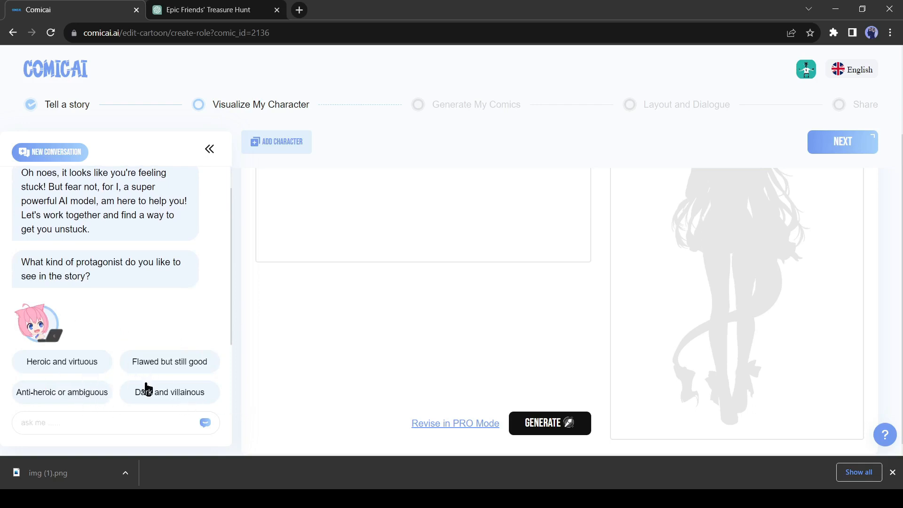
click(72, 368)
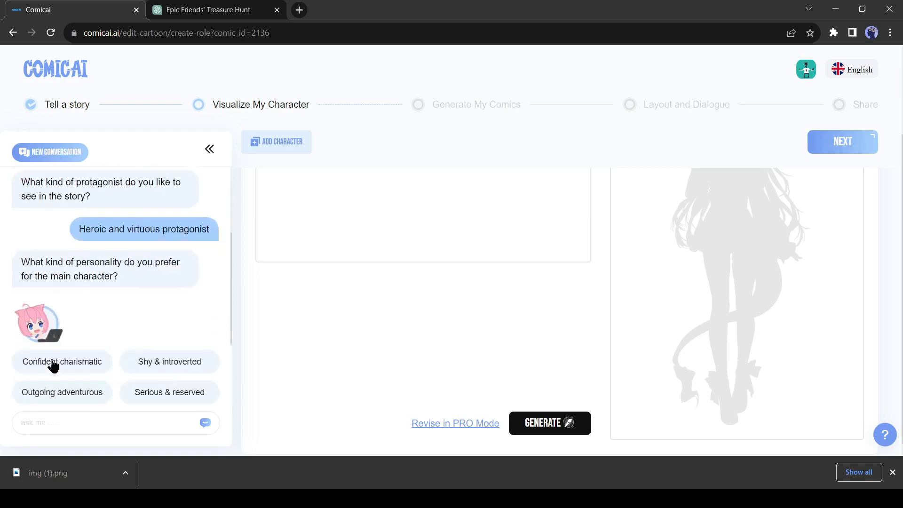
click(89, 366)
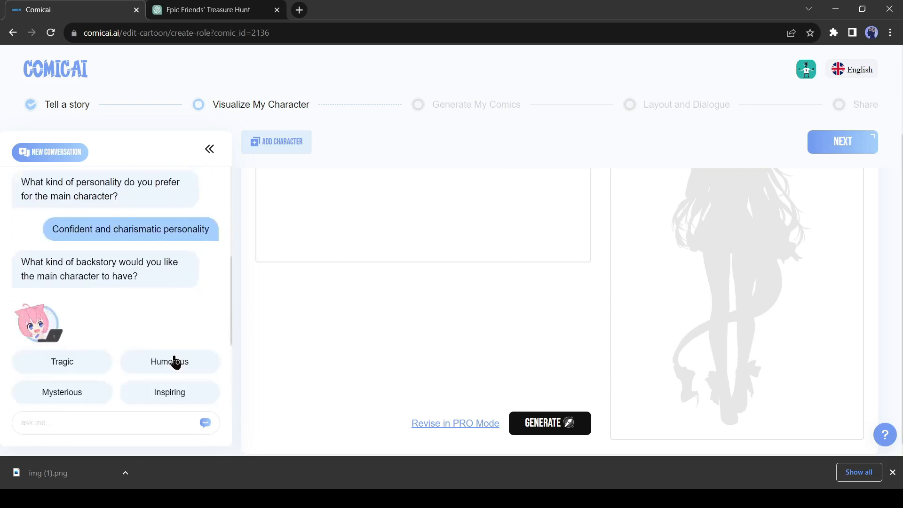
click(72, 395)
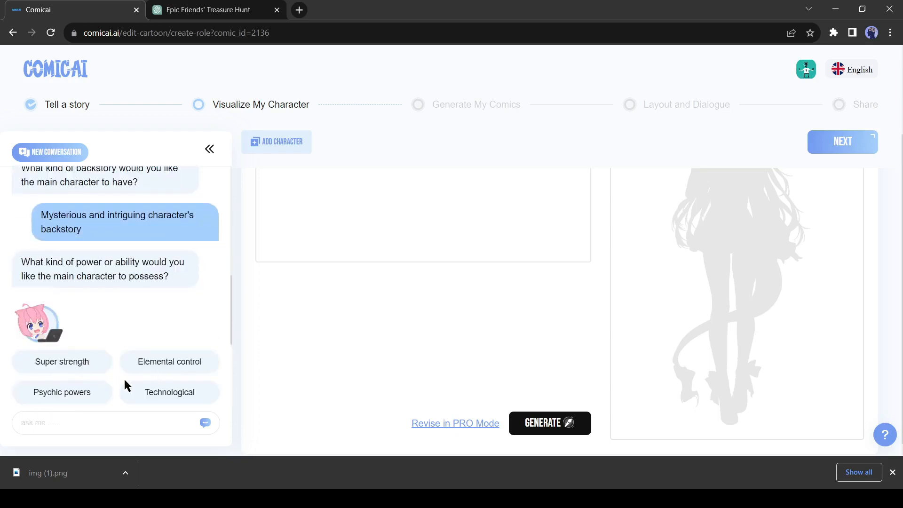
click(85, 371)
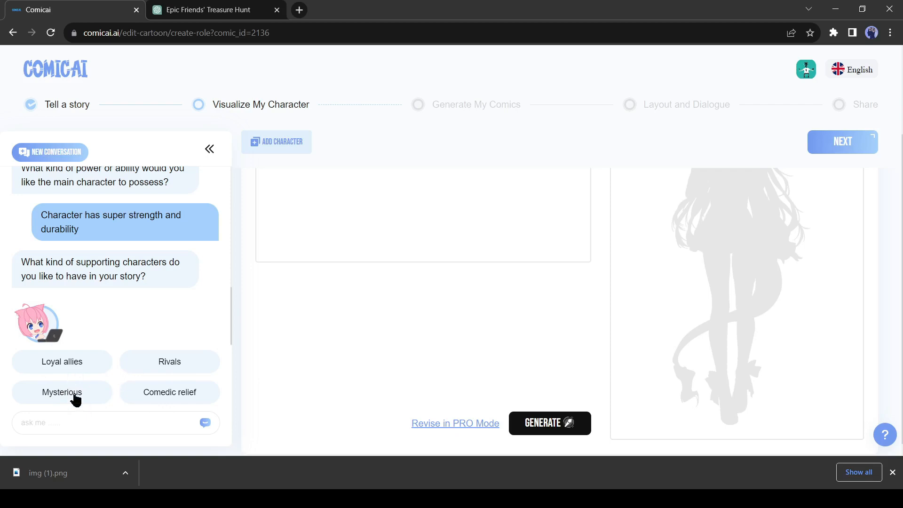
click(75, 397)
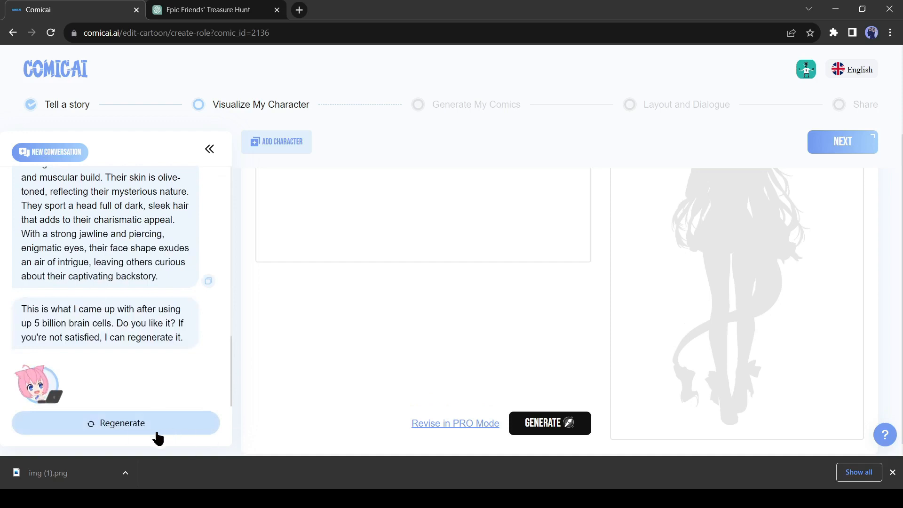
Step: Copy the AI helper's protagonist description into the Character-1 prompt
scroll(117, 346, up, 3)
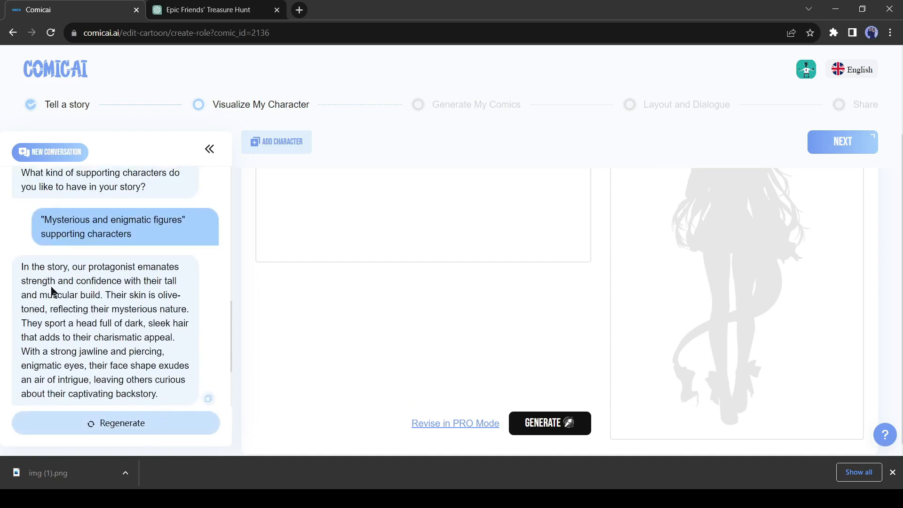
drag(21, 262, 169, 344)
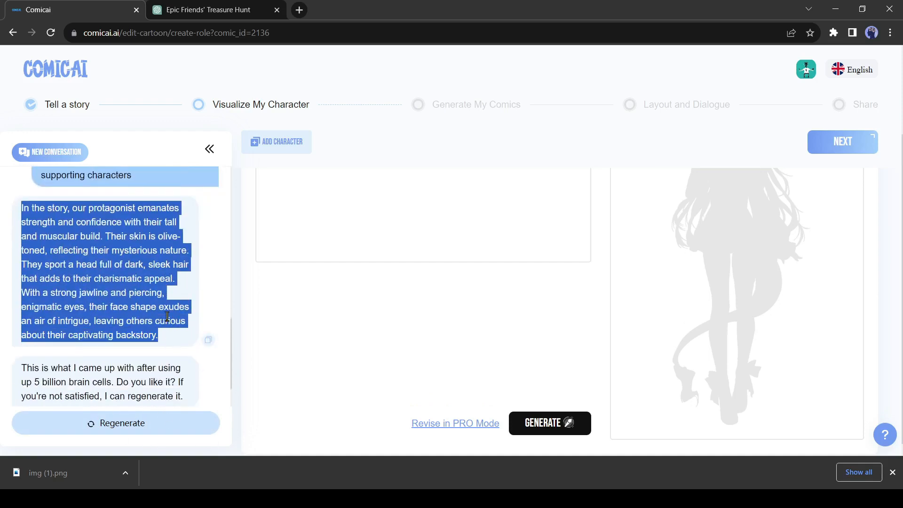
click(208, 340)
scroll(95, 298, up, 4)
scroll(308, 216, up, 3)
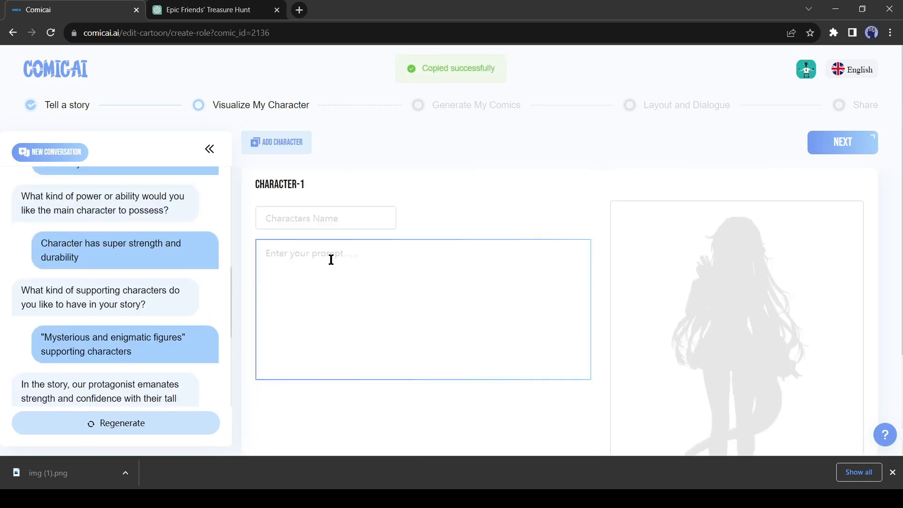
key(ctrl+v)
Step: Name Character-1 Alex, generate the character's image from the prompt, and inspect it
click(321, 224)
text(Al)
scroll(412, 384, down, 3)
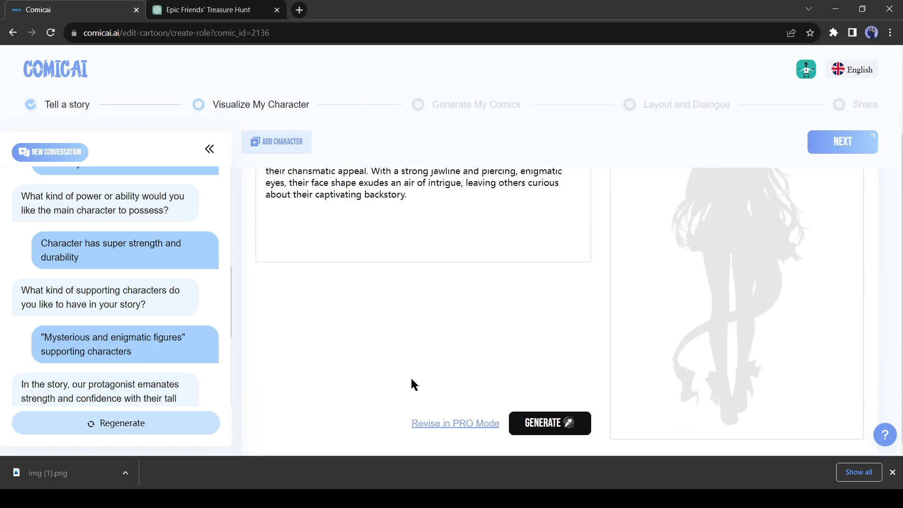
click(549, 423)
scroll(472, 368, up, 3)
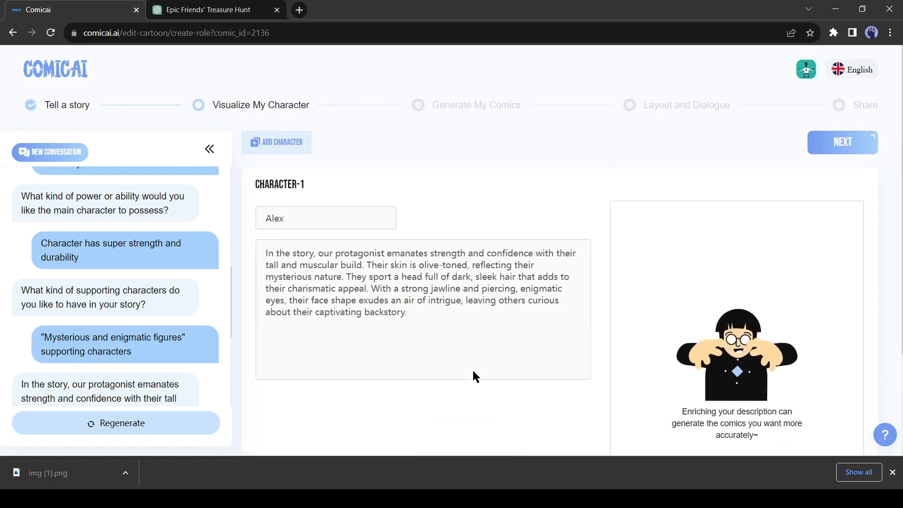
scroll(473, 371, down, 1)
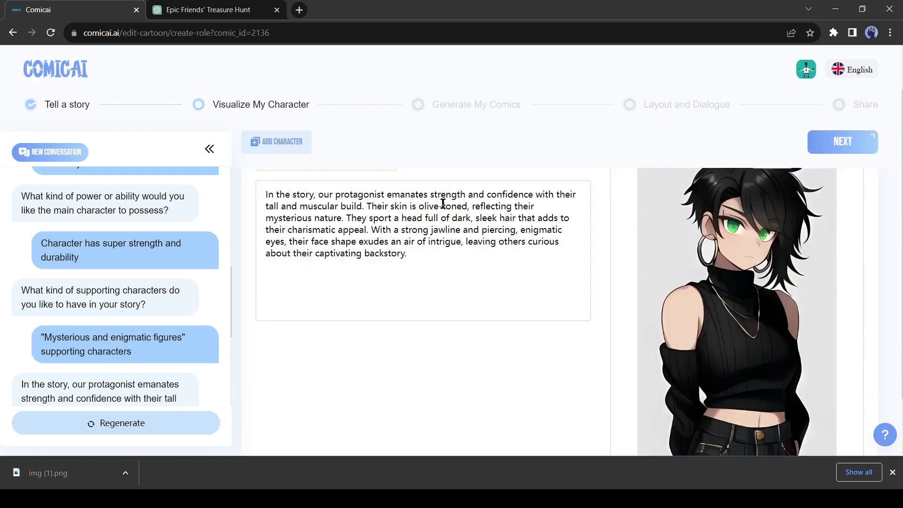
scroll(623, 299, up, 1)
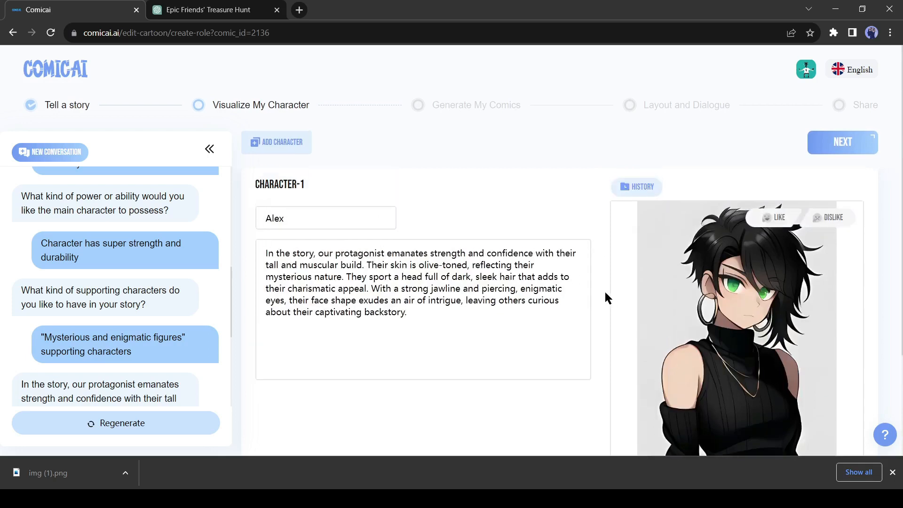
Step: Revise Character-1 Alex in PRO Mode and set the gender to Male
scroll(524, 330, down, 2)
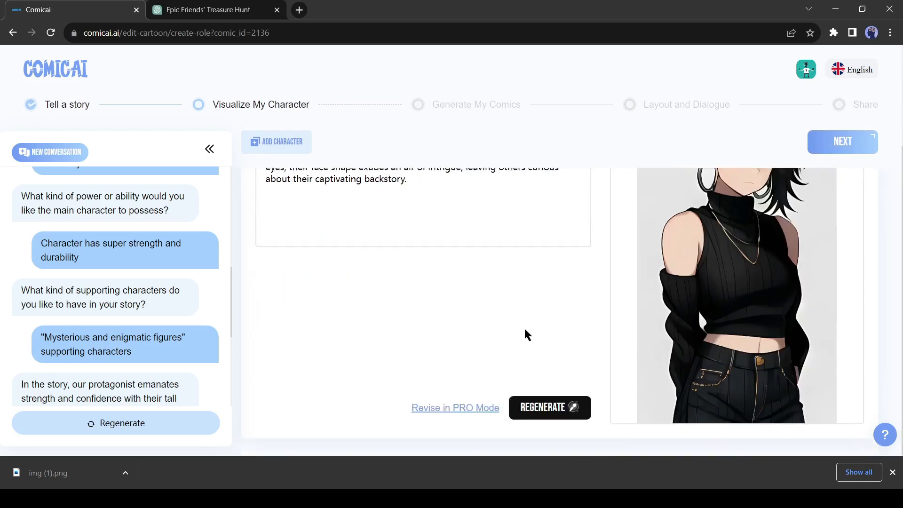
click(432, 413)
scroll(383, 383, up, 2)
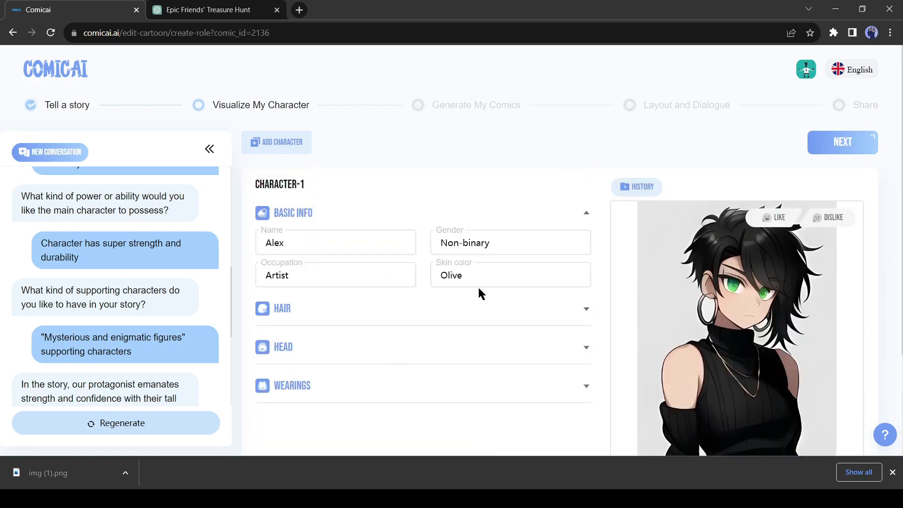
triple_click(518, 250)
text(Male)
Step: Expand Alex's hair, head and wearings details and clear the Silver Hoop Earrings accessory
click(470, 312)
scroll(381, 374, down, 2)
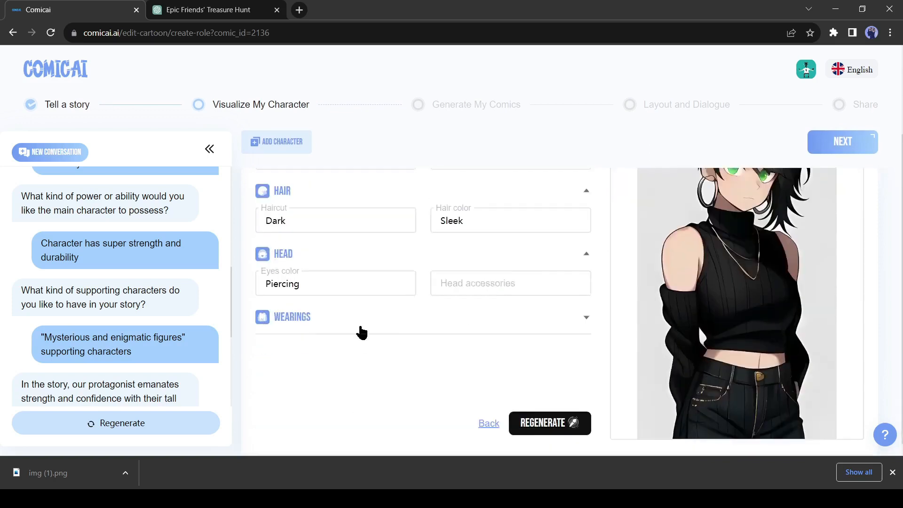
click(359, 324)
drag(498, 347, 377, 348)
key(BackSpace)
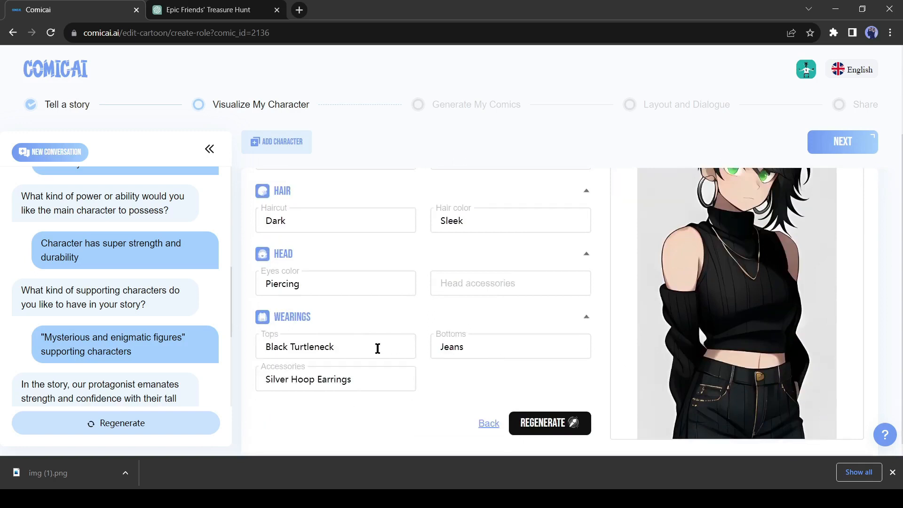
double_click(303, 345)
drag(374, 379, 209, 395)
key(BackSpace)
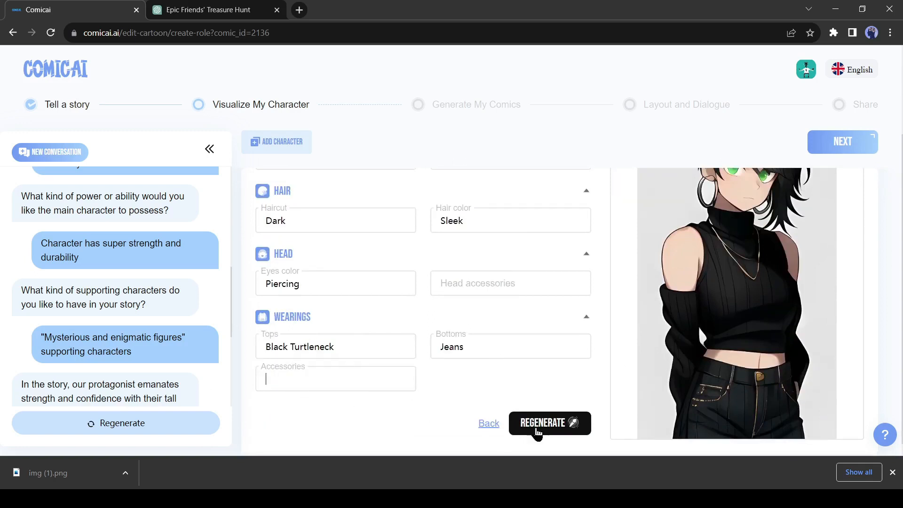
Step: Regenerate Alex's character image from the revised details and inspect the full figure
click(546, 423)
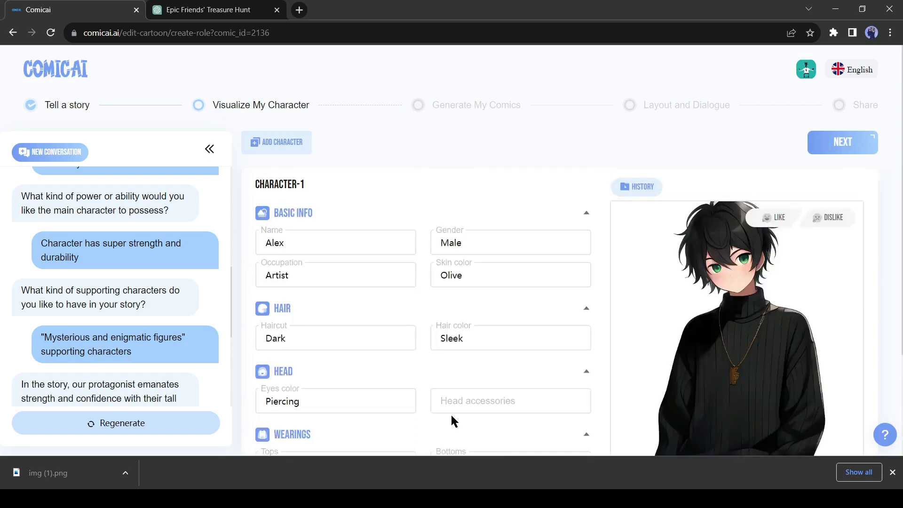
scroll(742, 334, down, 3)
scroll(800, 310, up, 3)
scroll(752, 310, down, 3)
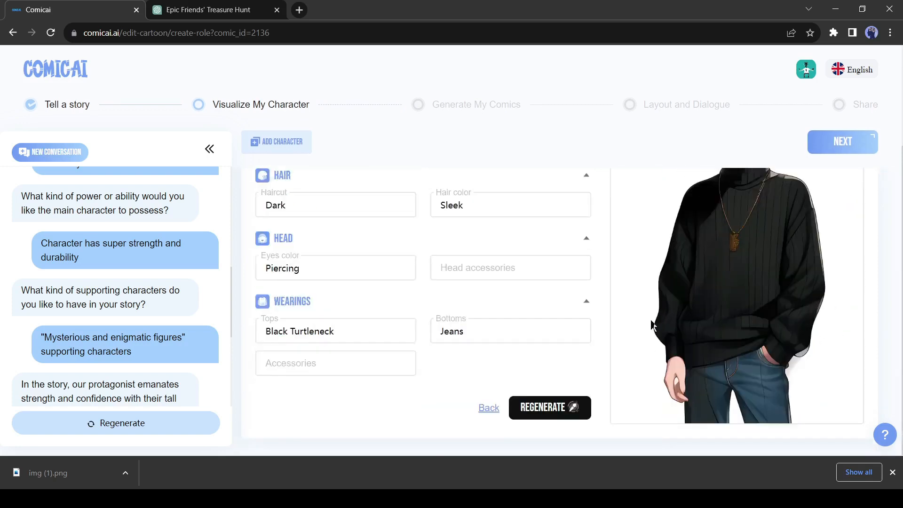
scroll(786, 281, up, 3)
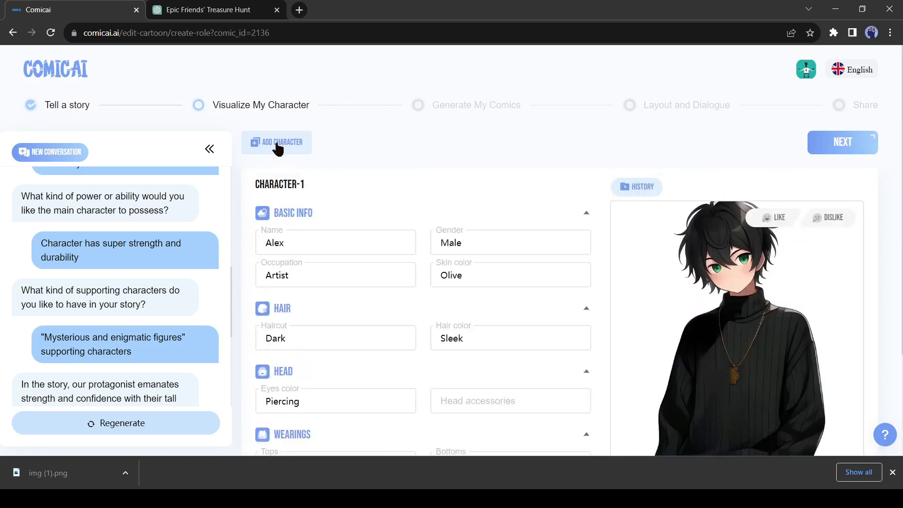
Step: Proceed to comic generation and enter "walking through a dense forest, following the map's directions" as the Panel-1 prompt
click(824, 147)
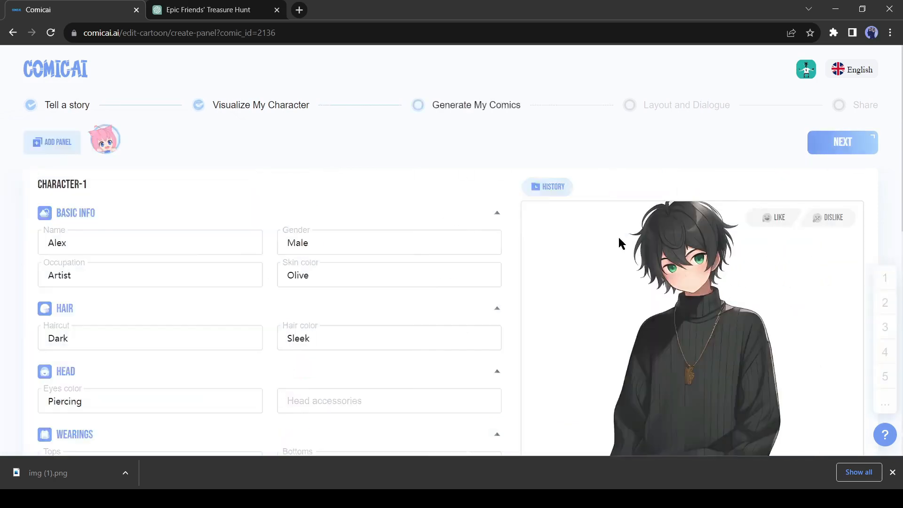
click(155, 328)
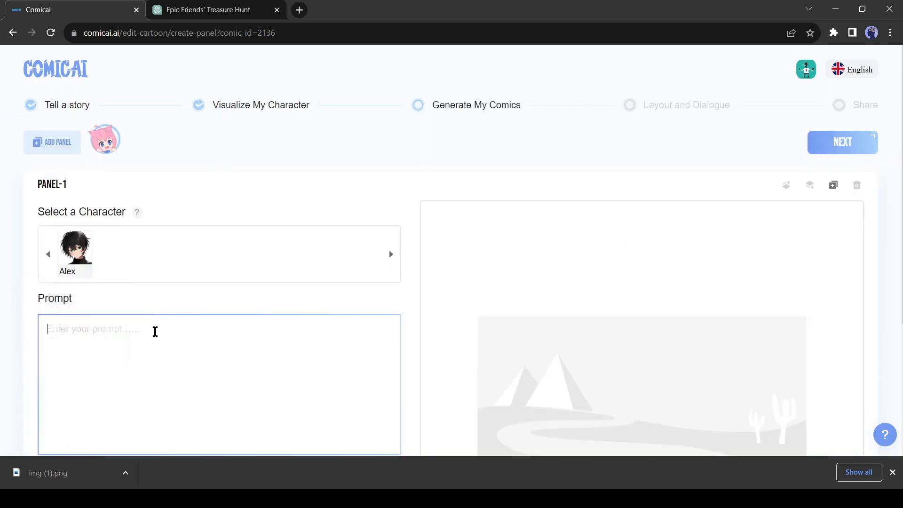
scroll(171, 332, down, 3)
scroll(221, 353, up, 3)
key(ctrl+v)
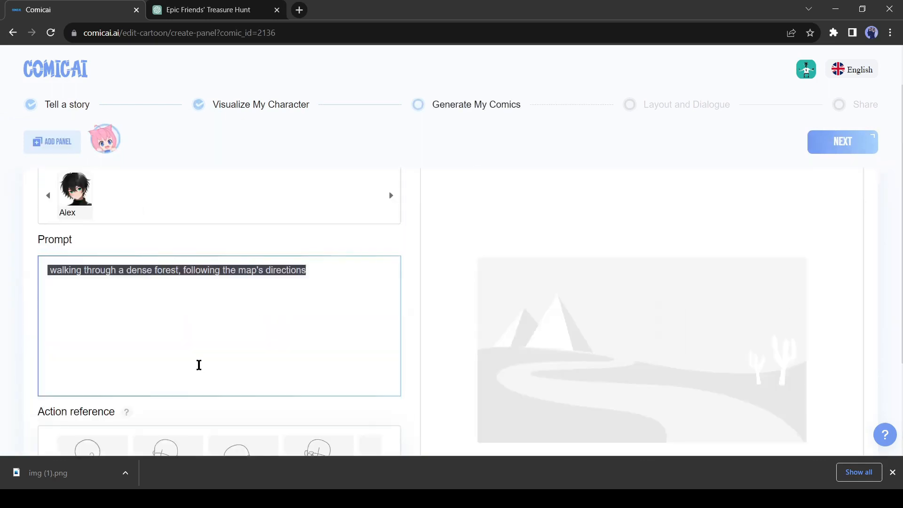
Step: Generate Panel-1 with Alex selected and the first action reference pose, and inspect the resulting scene
scroll(179, 360, down, 3)
click(391, 339)
click(45, 338)
click(95, 344)
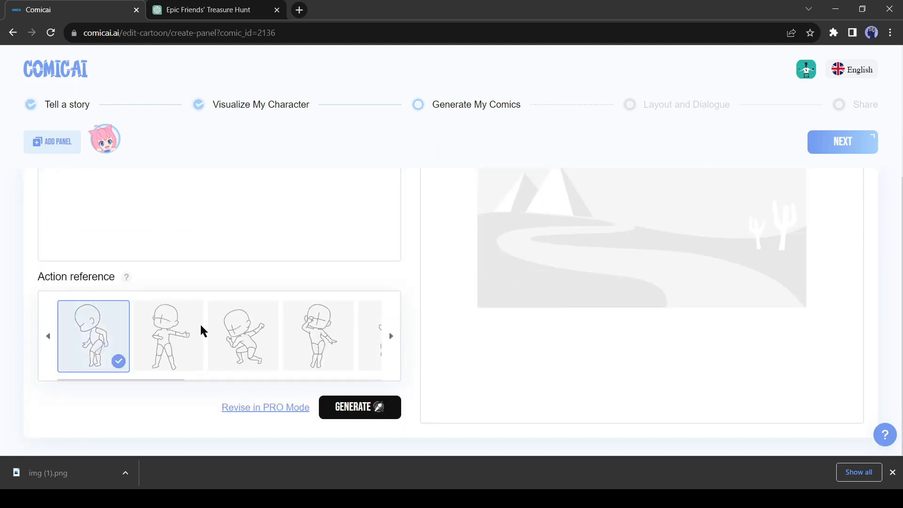
click(344, 413)
scroll(338, 362, up, 5)
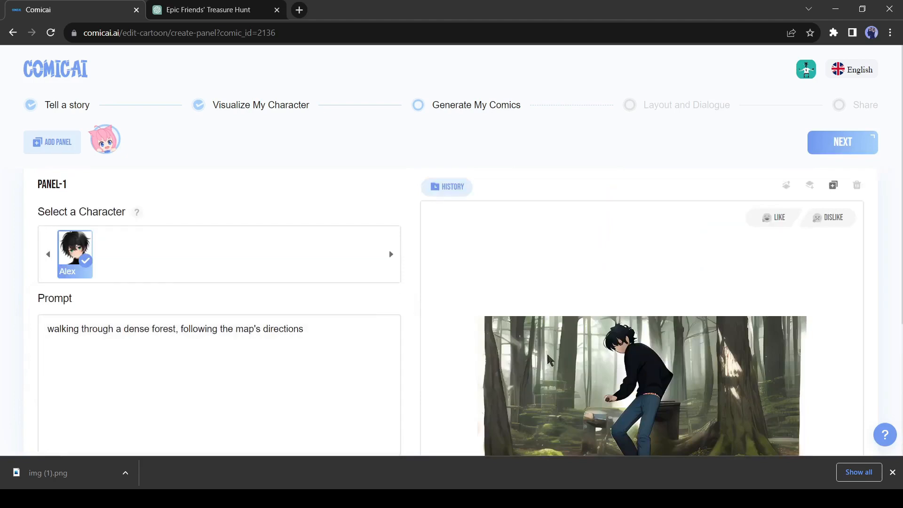
scroll(551, 362, down, 1)
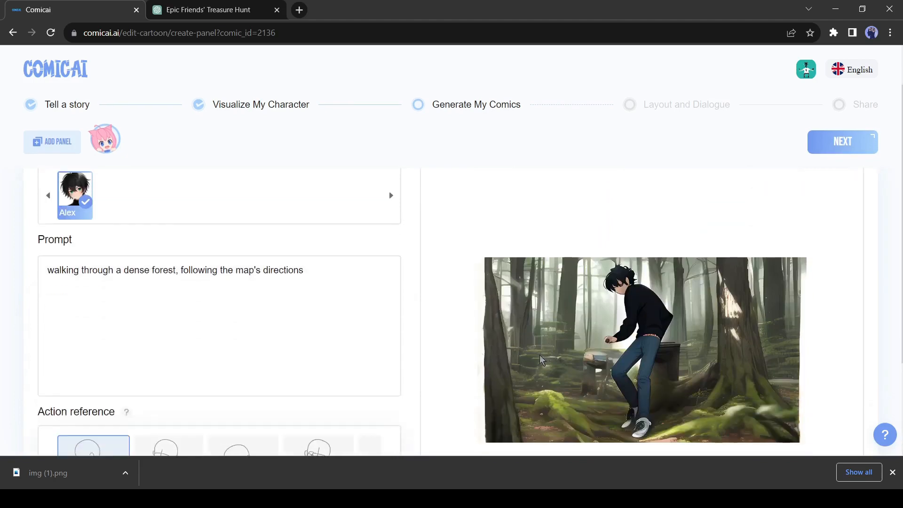
scroll(454, 351, down, 2)
scroll(642, 335, up, 2)
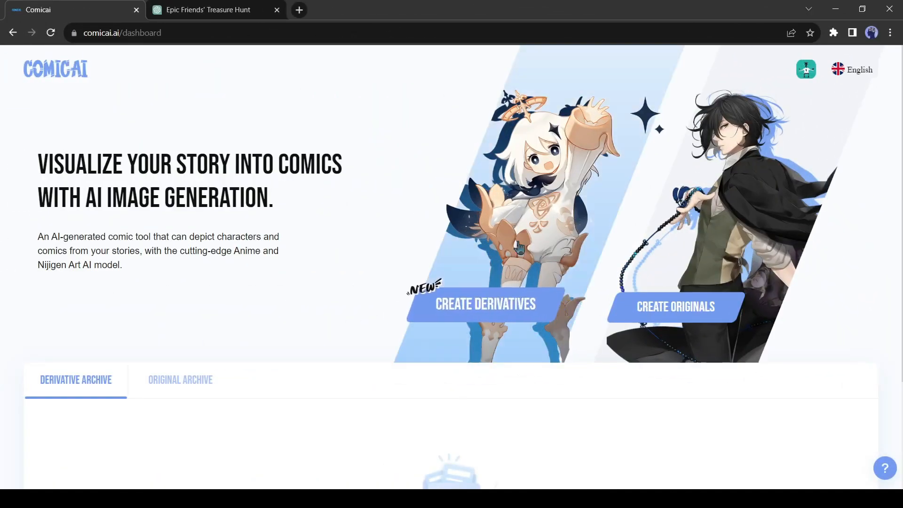
Step: Start a derivative comic with Xingqiu and the blonde character with white hair flowers, proceed to comic generation, and look over Panel-1
click(543, 211)
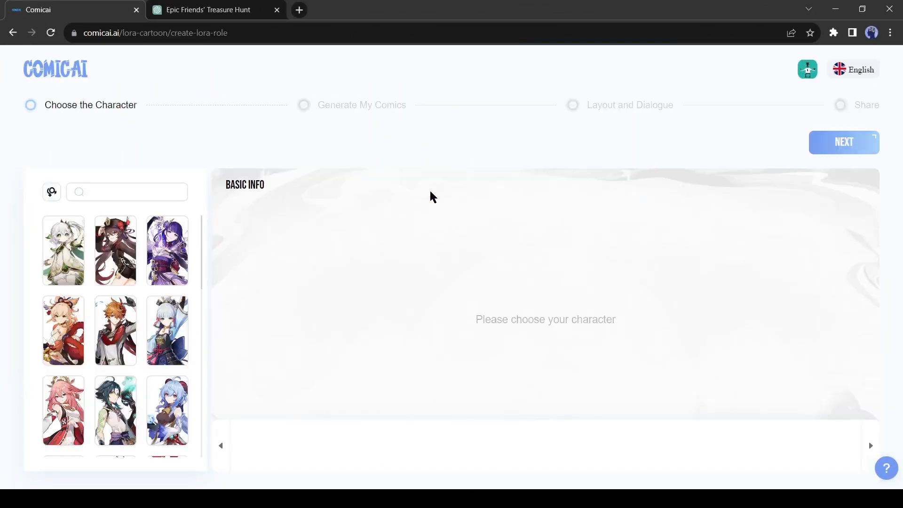
scroll(165, 309, down, 5)
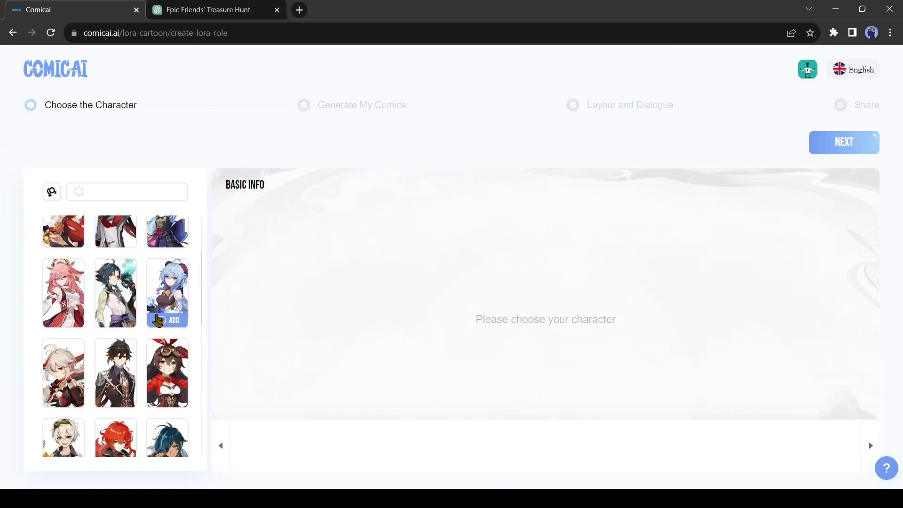
click(116, 342)
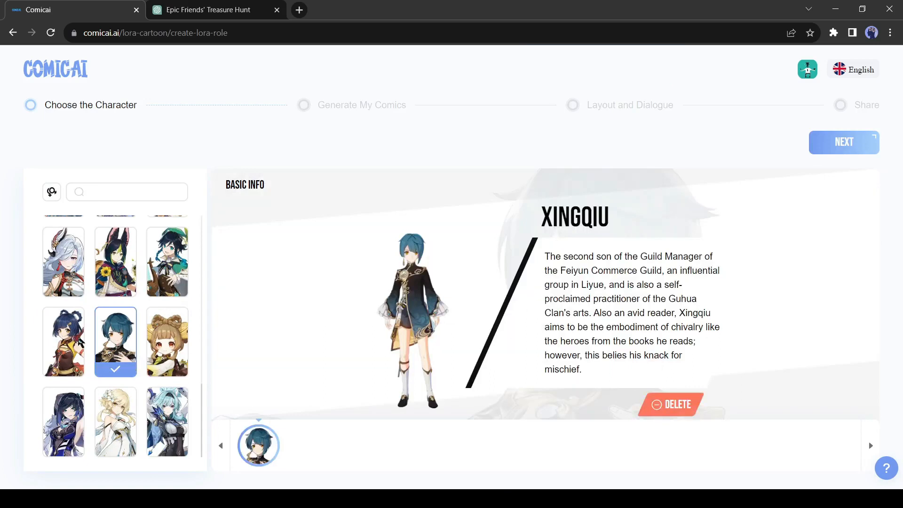
click(116, 423)
click(854, 150)
scroll(313, 278, down, 4)
scroll(563, 342, up, 4)
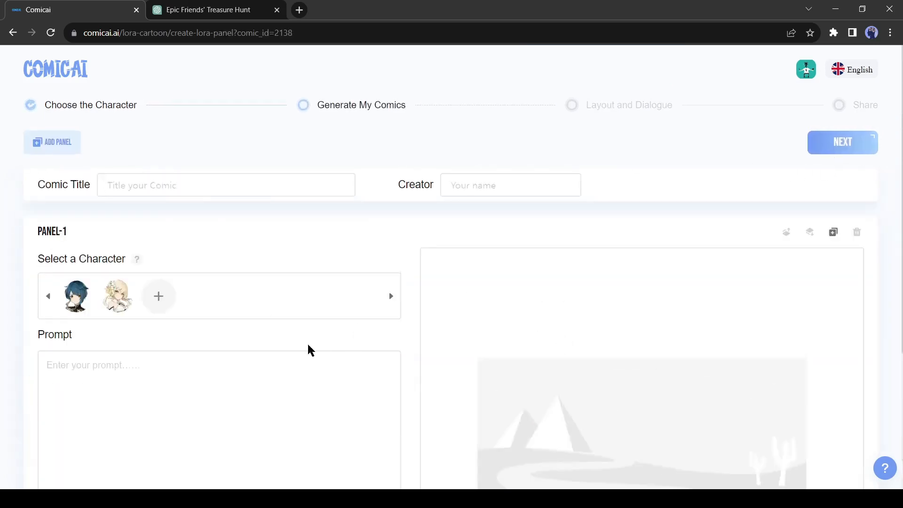
click(252, 353)
scroll(251, 350, down, 4)
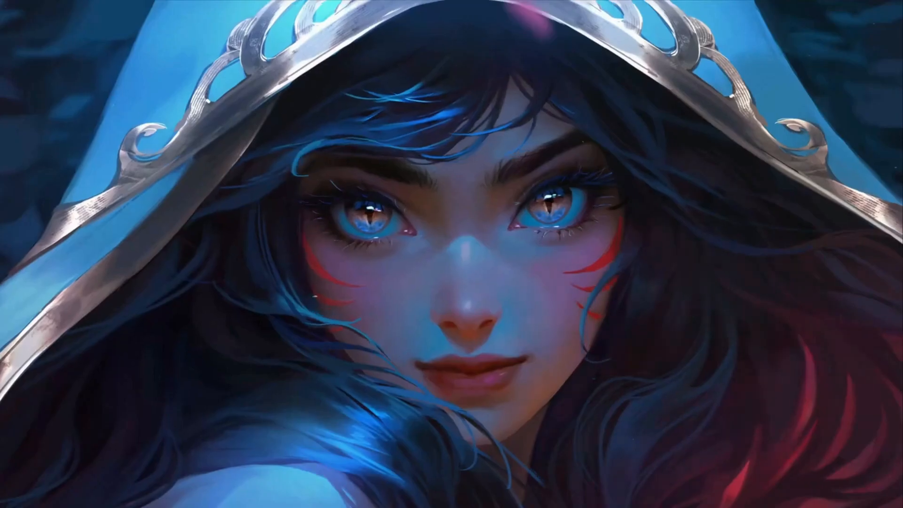